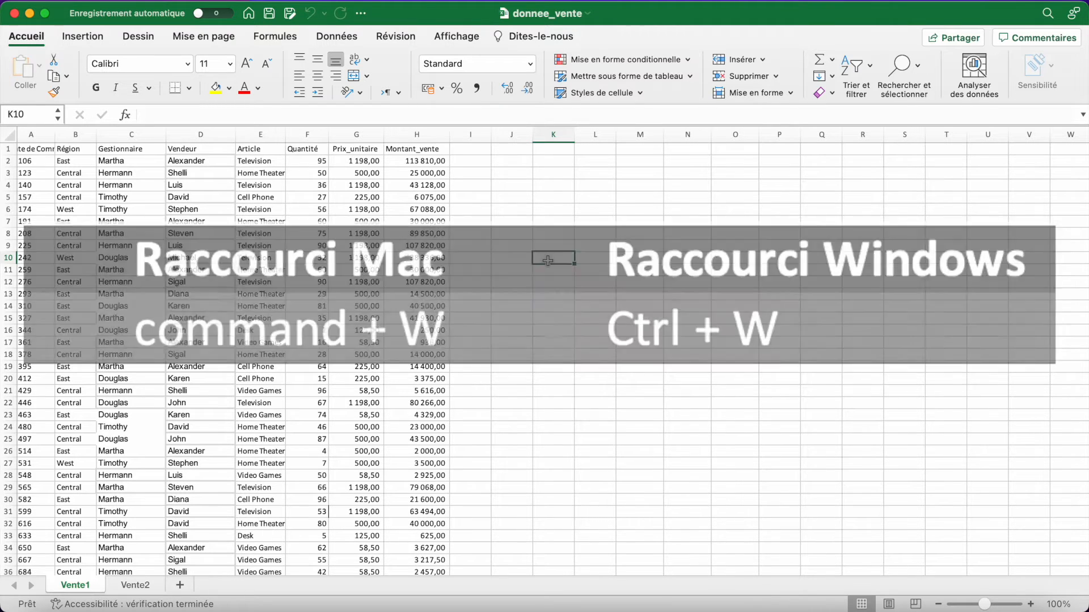
# - Close the donnee_vente workbook and launch Microsoft Excel again
pyautogui.press('super+w')
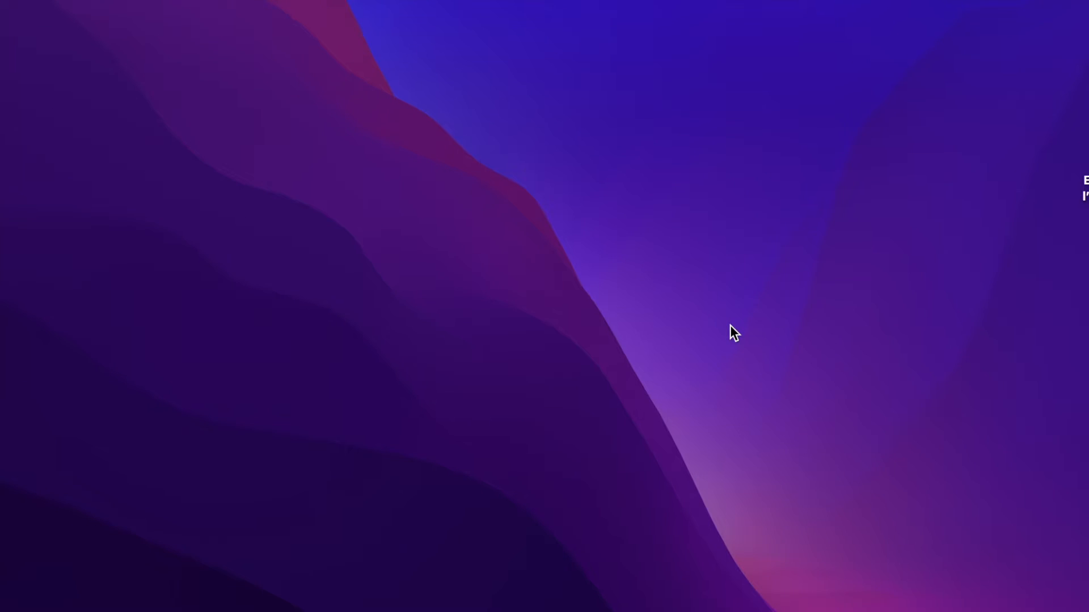
pyautogui.press('super+space')
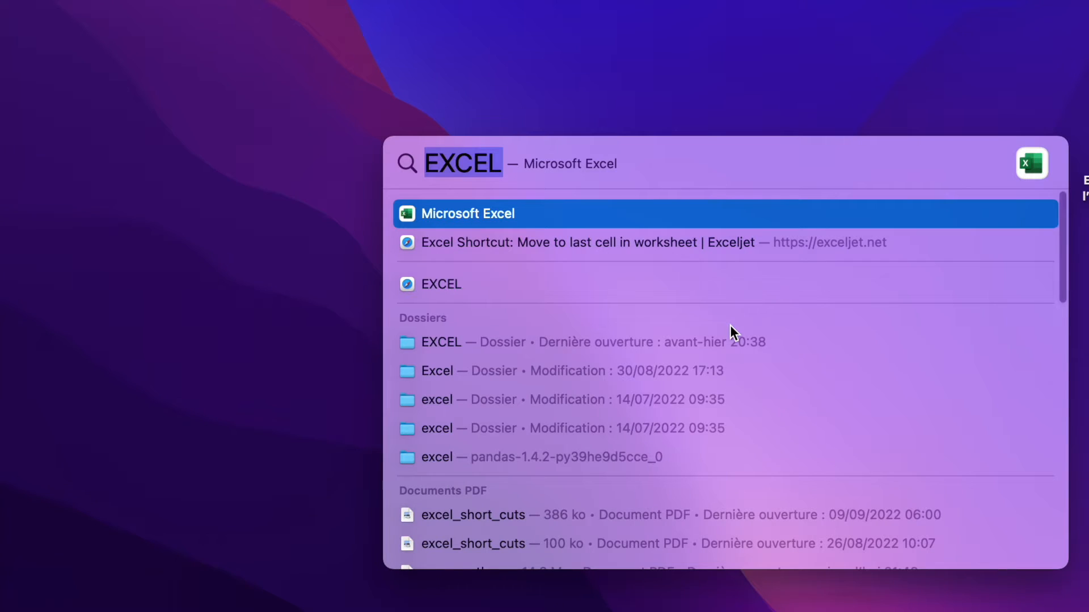
pyautogui.click(559, 213)
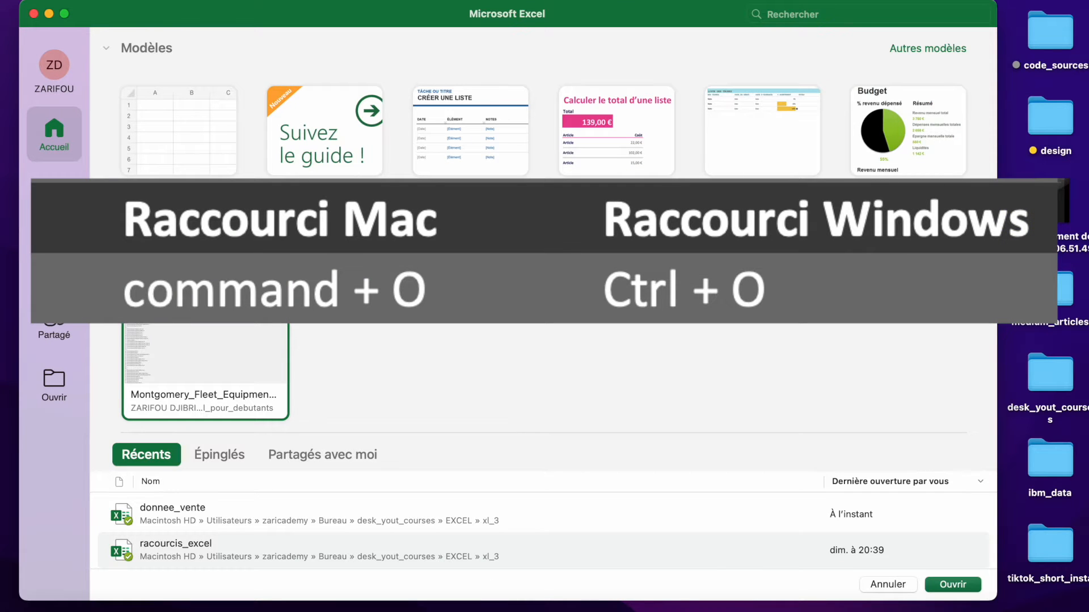
# - Reopen the donnee_vente workbook from its location on the Mac
pyautogui.press('super+o')
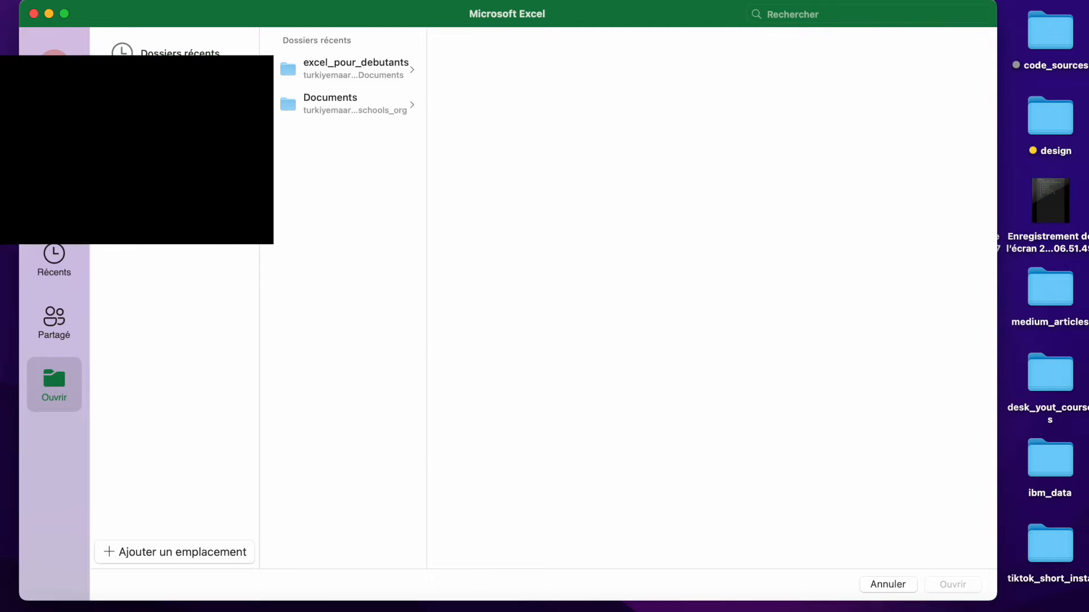
pyautogui.click(370, 128)
pyautogui.click(855, 387)
pyautogui.click(558, 275)
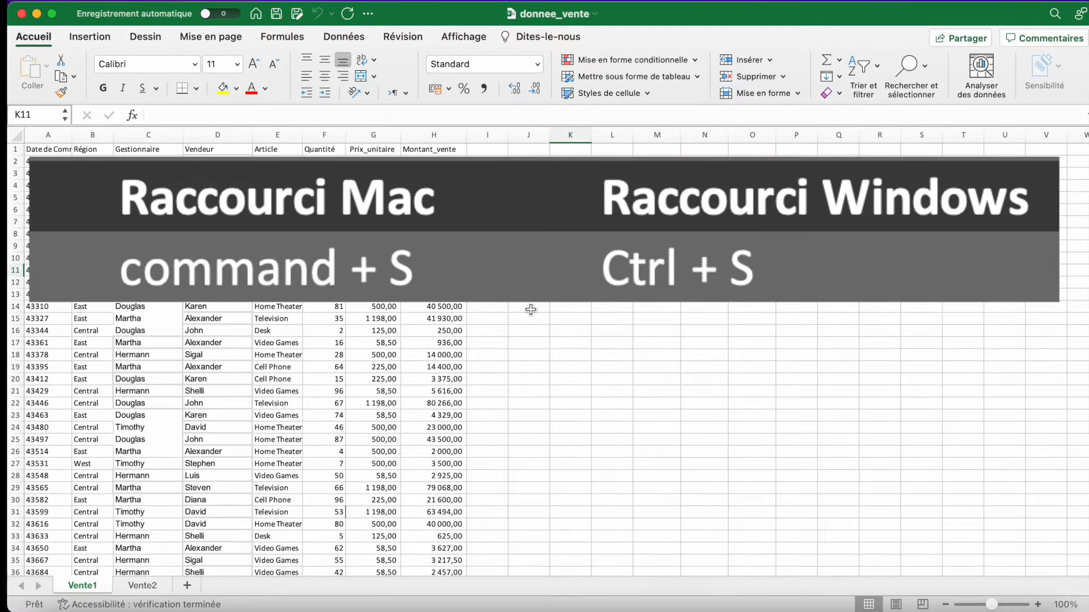
# - Save the workbook, and save a copy of it as donnee_vente_1
pyautogui.press('super+s')
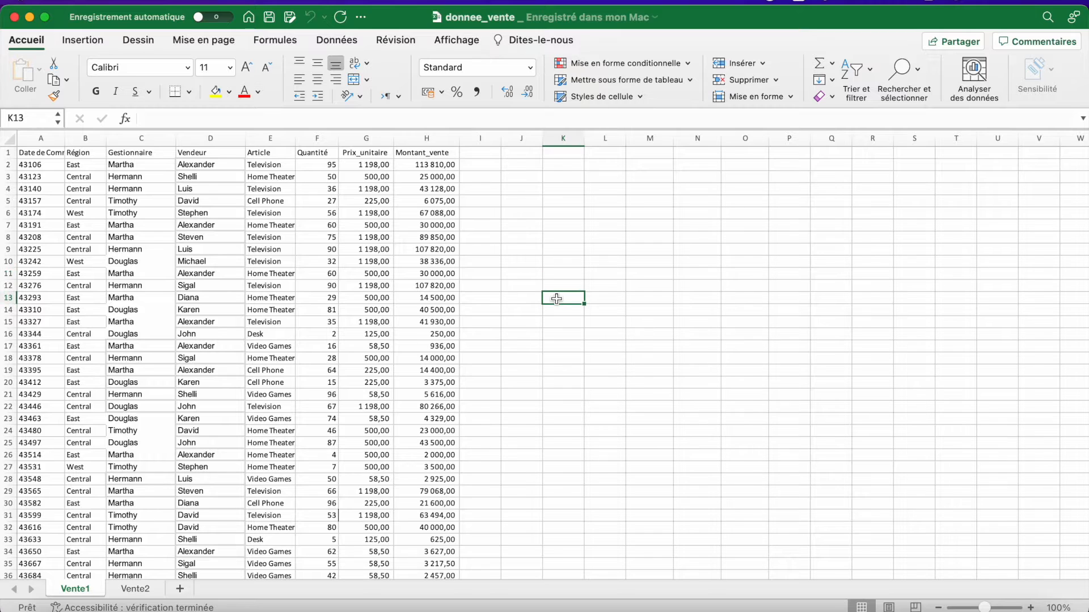
pyautogui.press('super+shift+s')
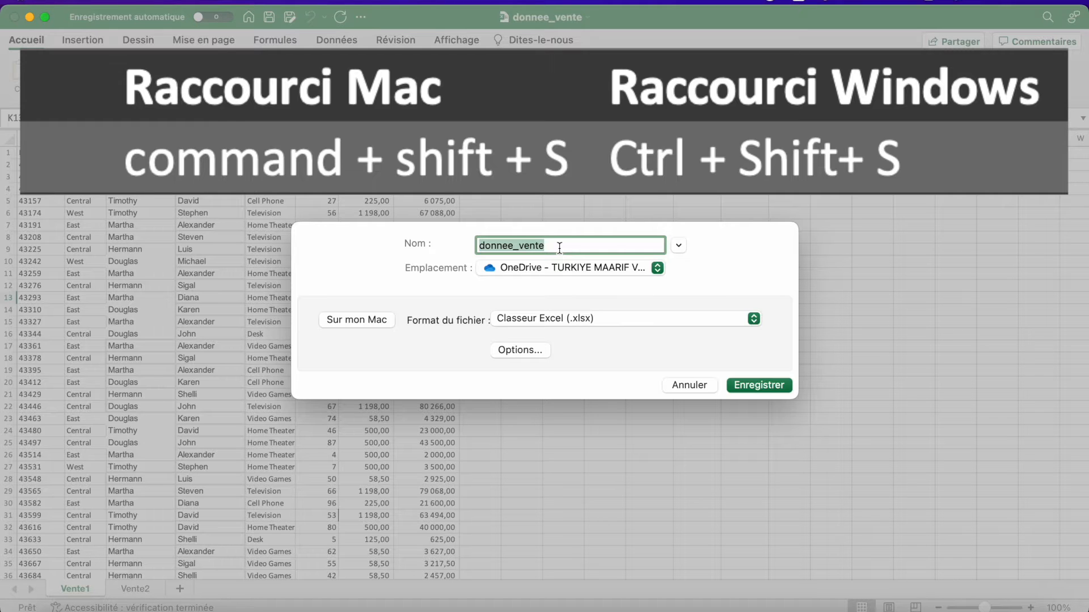
pyautogui.click(559, 248)
pyautogui.write('_1')
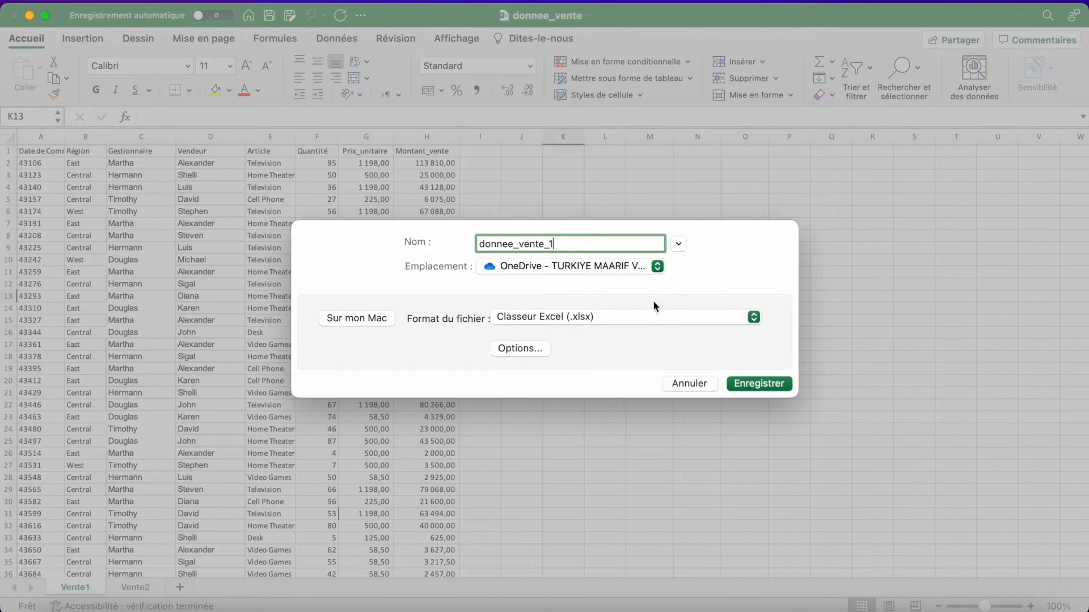
pyautogui.press('Return')
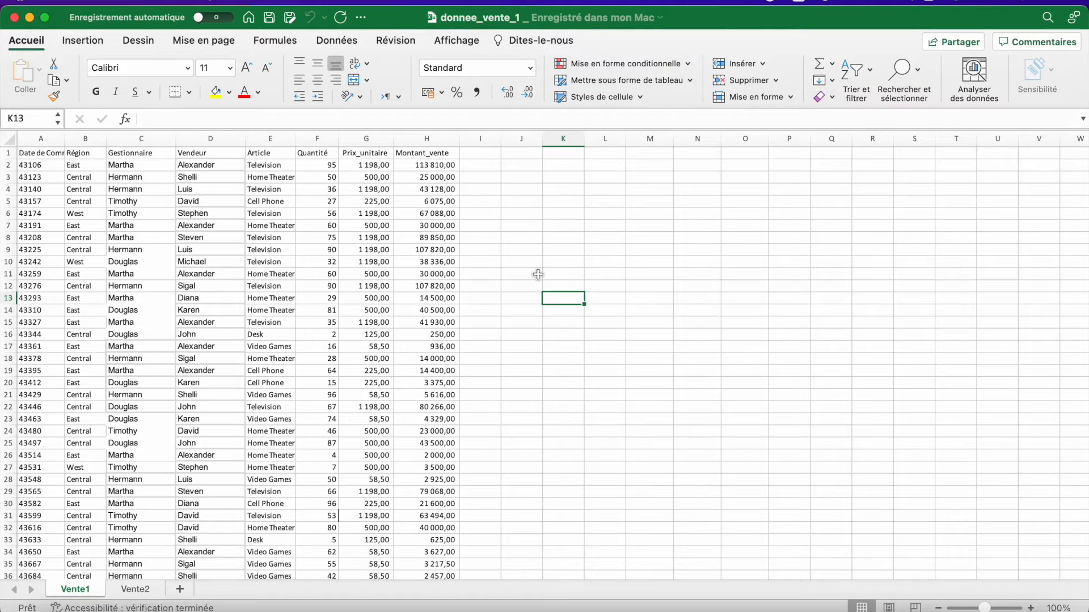
# - Add the column headers type_vente in I1 and remarque in J1
pyautogui.click(488, 153)
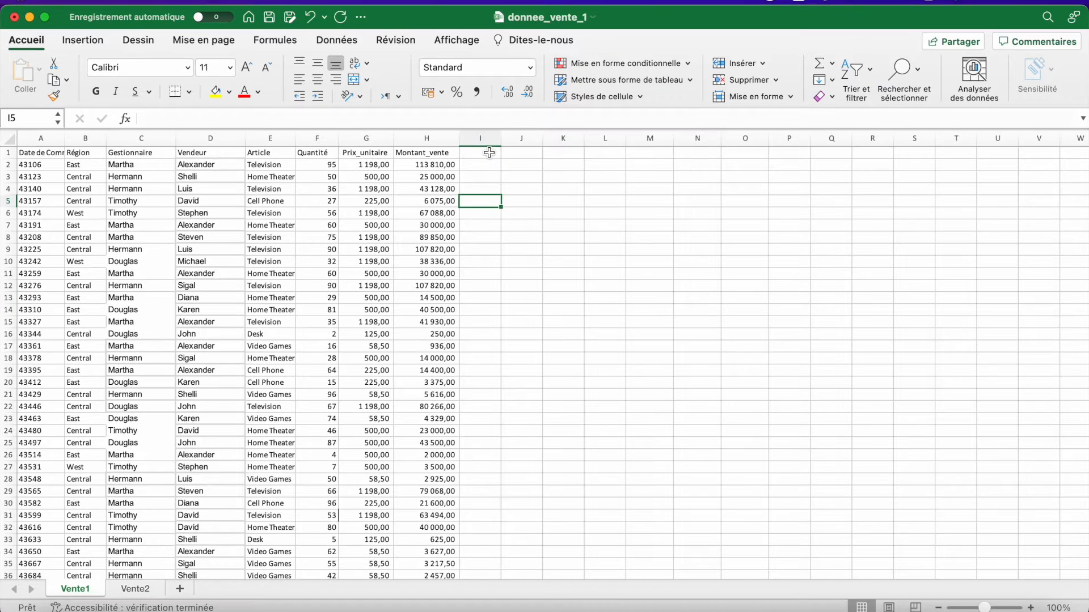
pyautogui.write('type_vente')
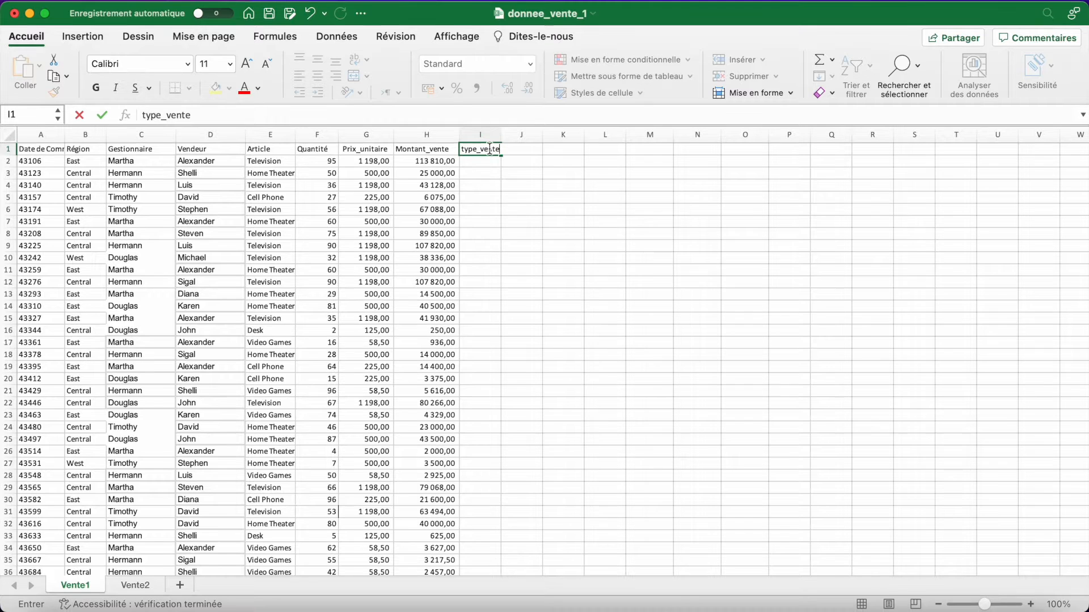
pyautogui.press('Tab')
pyautogui.write('remarque')
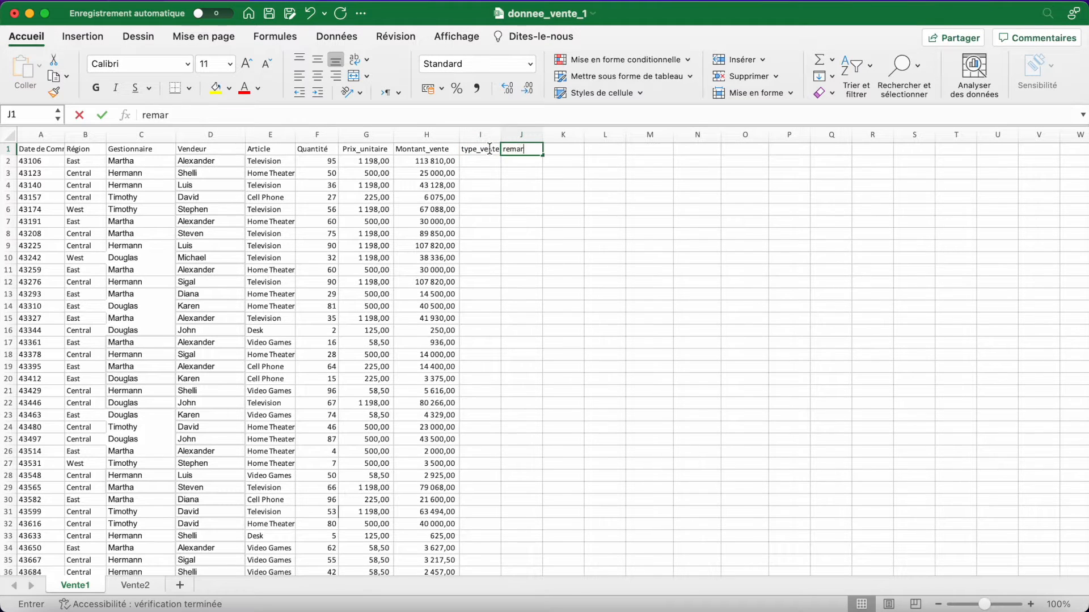
pyautogui.press('Return')
# - Fill the first data row with grand in I2 and fait in J2
pyautogui.write('grand')
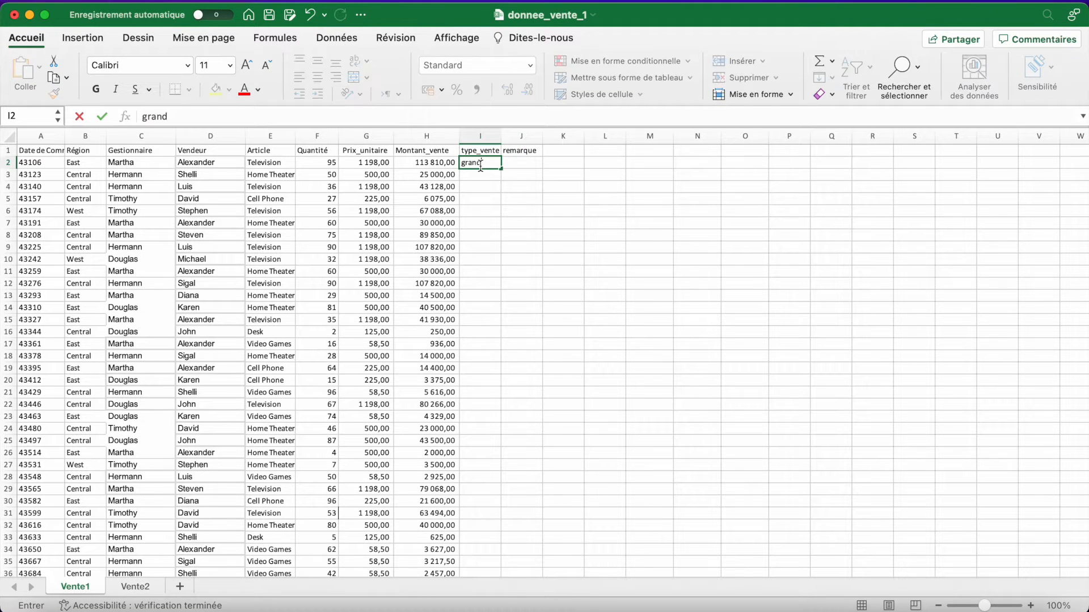
pyautogui.click(513, 165)
pyautogui.click(491, 166)
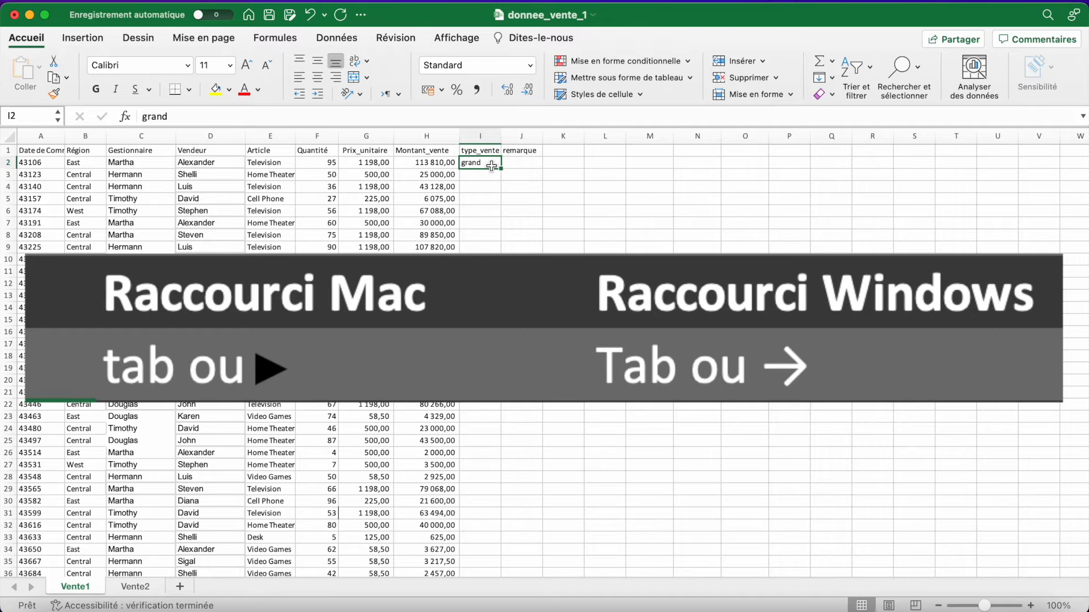
pyautogui.press('Tab')
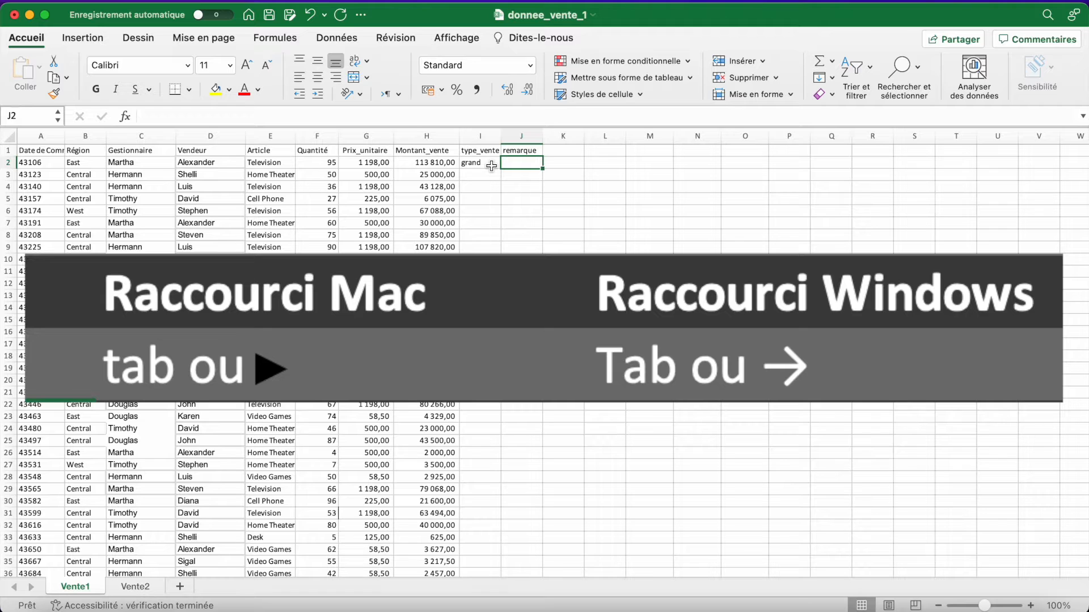
pyautogui.click(491, 166)
pyautogui.press('Tab')
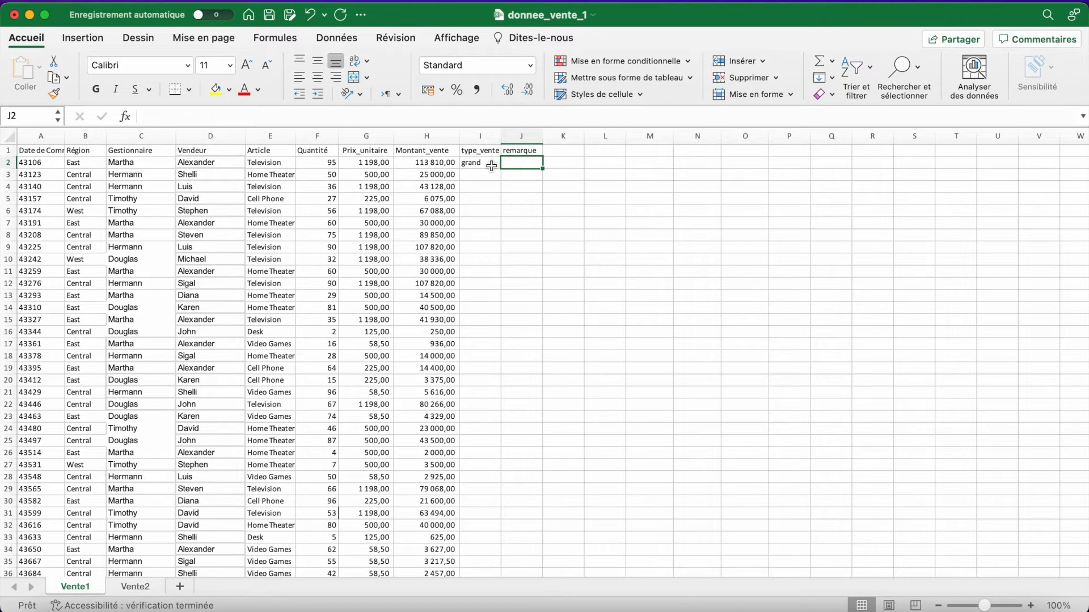
pyautogui.write('fait')
pyautogui.press('Return')
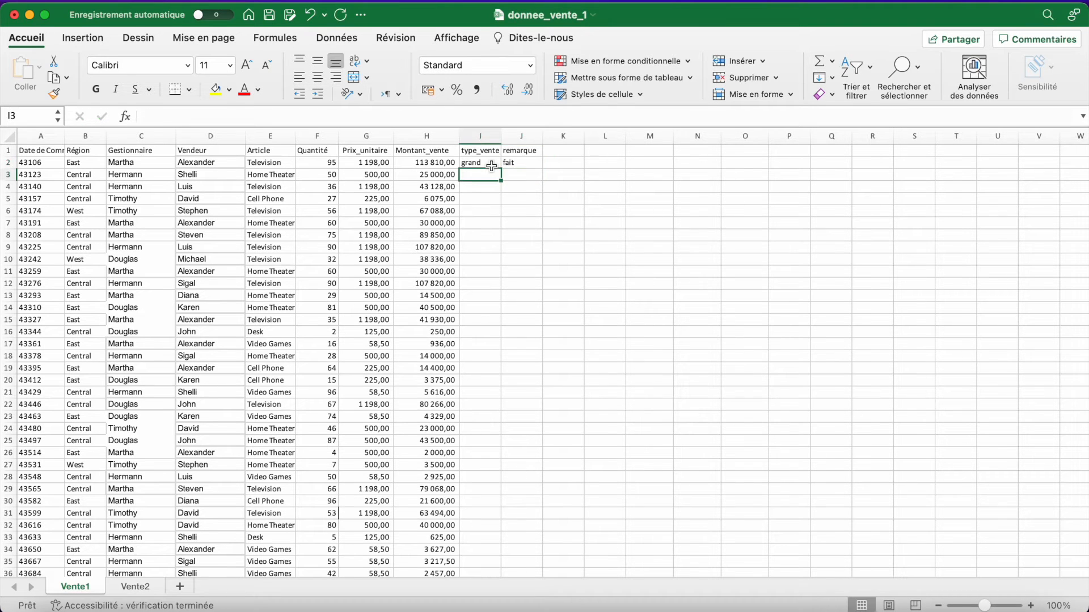
# - Move the active cell in all four directions through the empty cells near I3, ending on I3
pyautogui.press('Down')
pyautogui.press('Up')
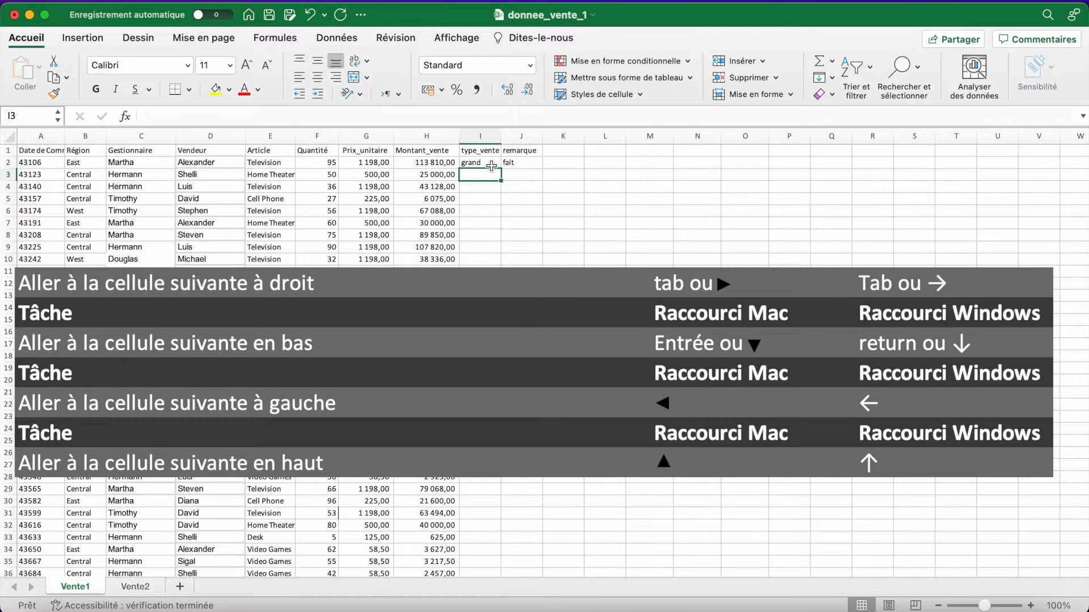
pyautogui.press('Right')
pyautogui.press('Down')
pyautogui.press('Right')
pyautogui.press('Down')
pyautogui.press('Left')
pyautogui.press('Up')
pyautogui.press('Up')
pyautogui.press('Left')
# - Enter petit as the sale type in cell I3
pyautogui.write('petit')
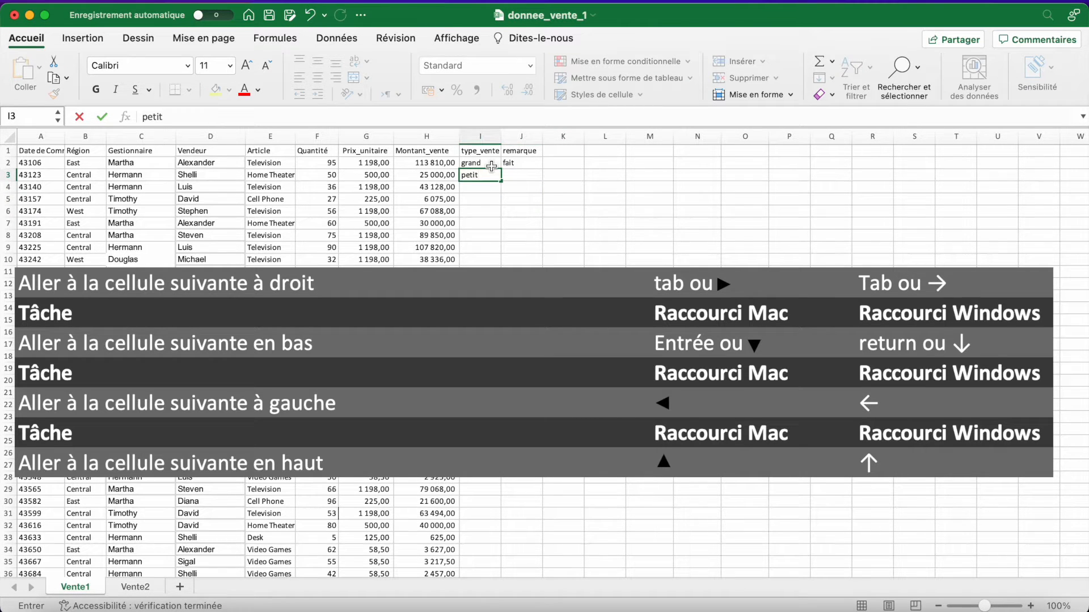
pyautogui.press('Return')
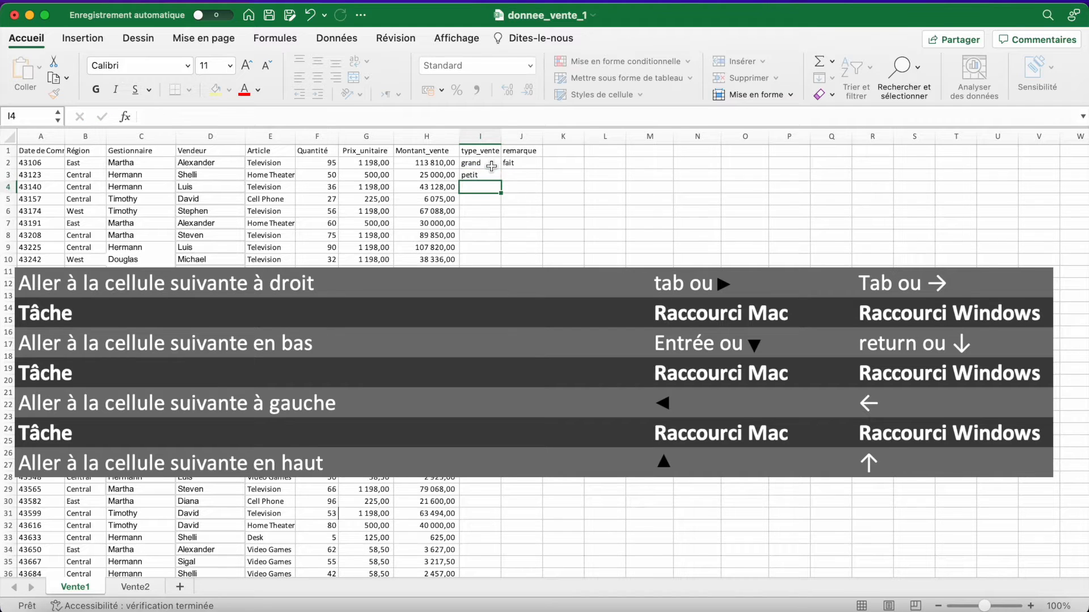
pyautogui.press('Up')
pyautogui.press('Down')
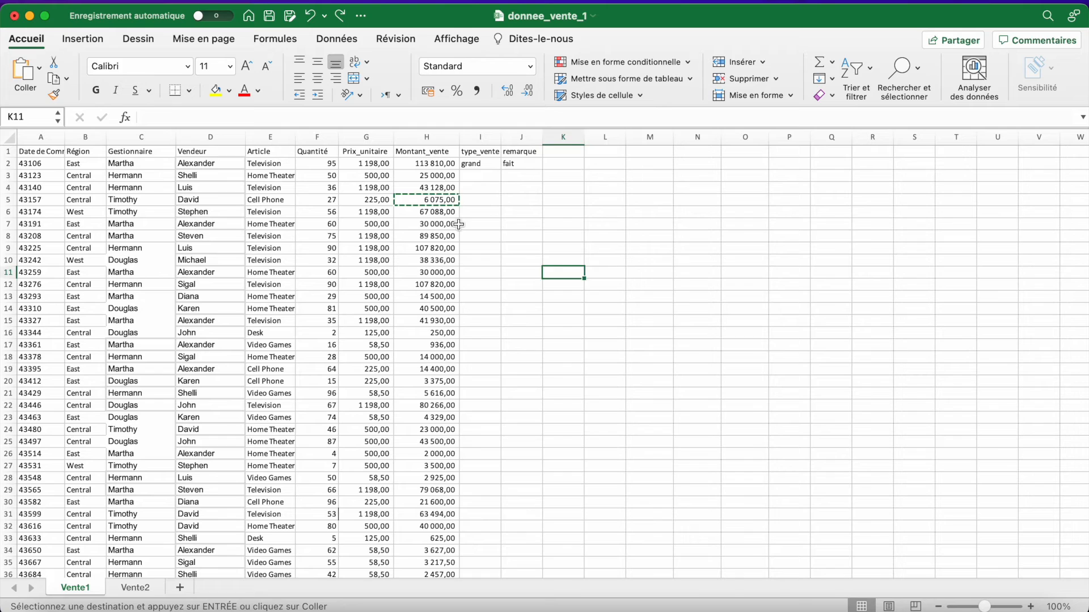
pyautogui.click(448, 224)
pyautogui.click(455, 344)
pyautogui.click(610, 321)
pyautogui.click(364, 284)
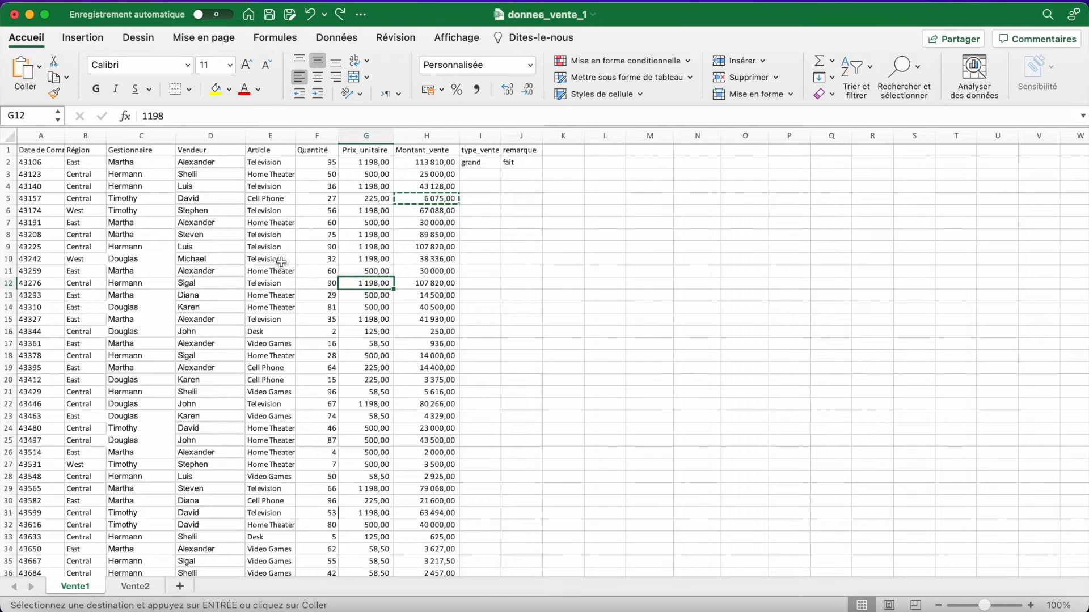
pyautogui.moveTo(282, 261); pyautogui.dragTo(364, 314)
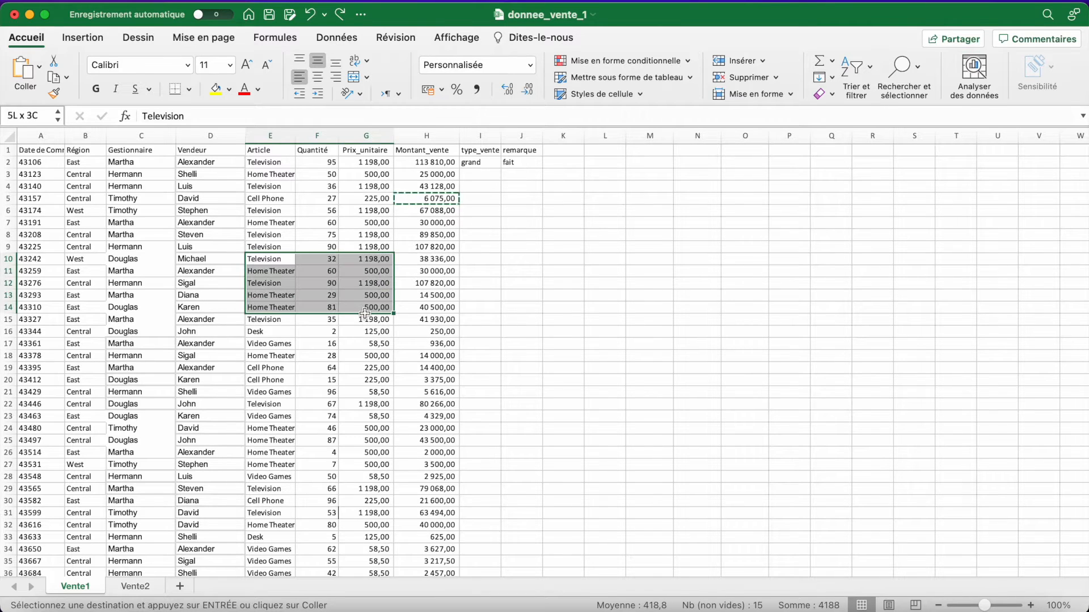
pyautogui.click(431, 260)
# - Copy the unit price in G11 and paste it into cell I6
pyautogui.click(369, 273)
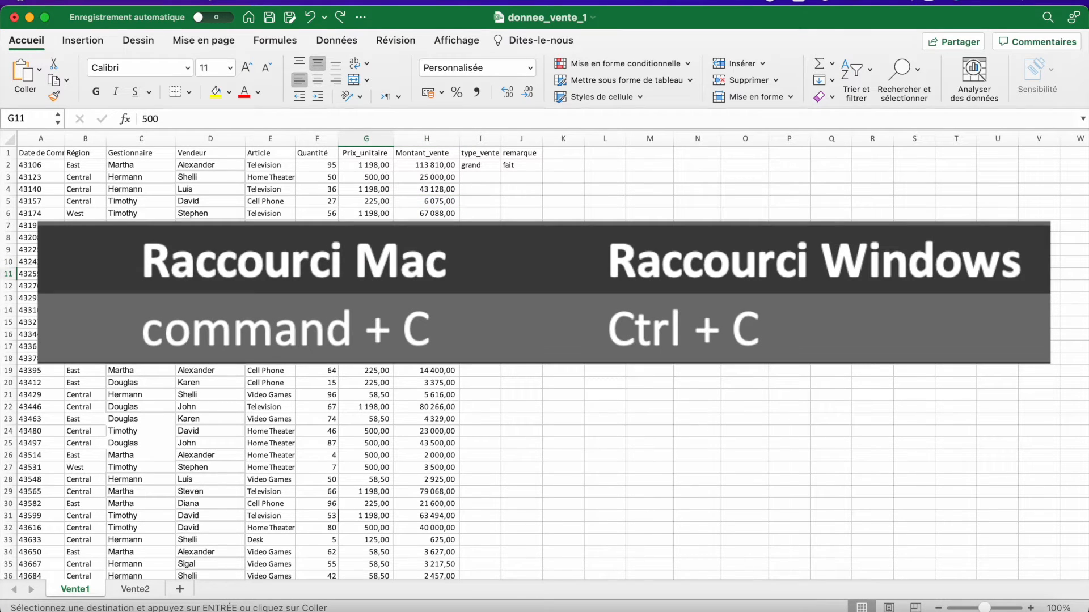
pyautogui.press('super+c')
pyautogui.click(563, 247)
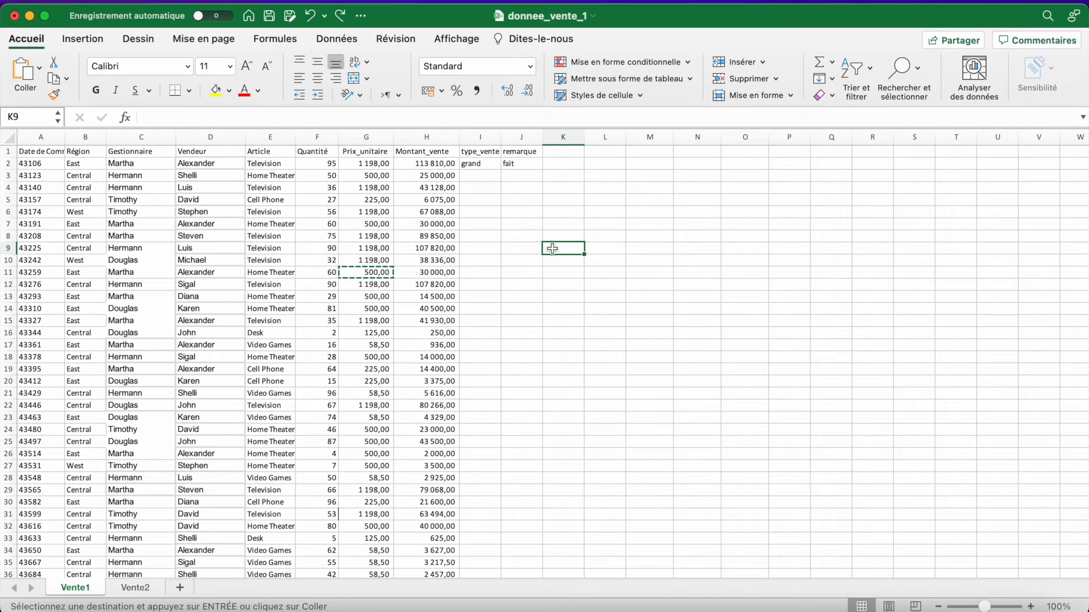
pyautogui.click(481, 215)
pyautogui.press('super+v')
pyautogui.press('Escape')
pyautogui.click(492, 239)
pyautogui.click(483, 214)
pyautogui.click(386, 272)
pyautogui.click(484, 214)
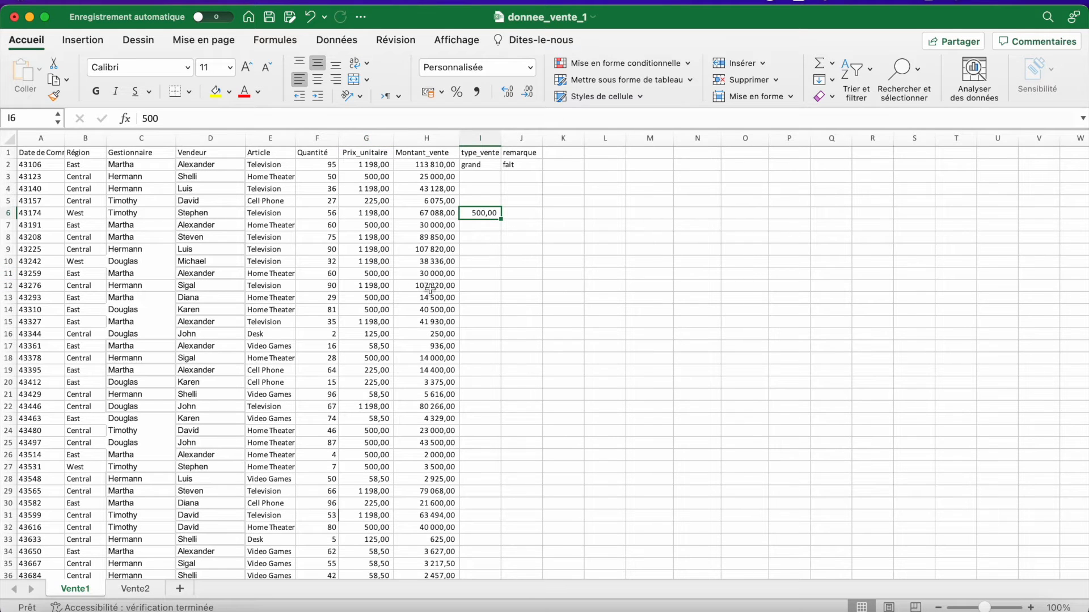
# - Copy the unit price in G13 and view the paste special options for cell I8 without pasting
pyautogui.click(385, 296)
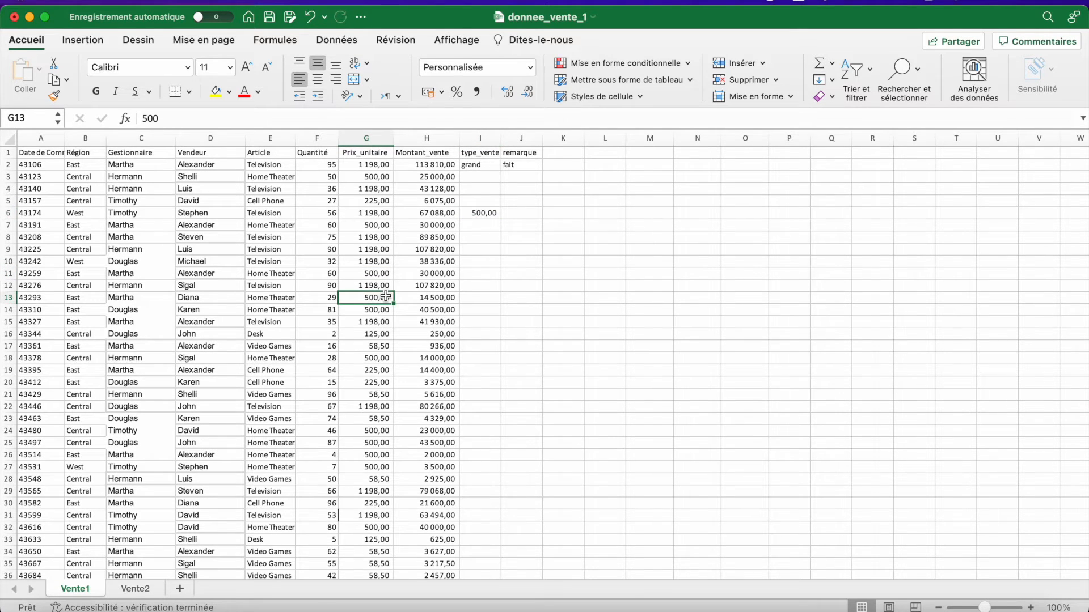
pyautogui.press('super+c')
pyautogui.click(487, 237)
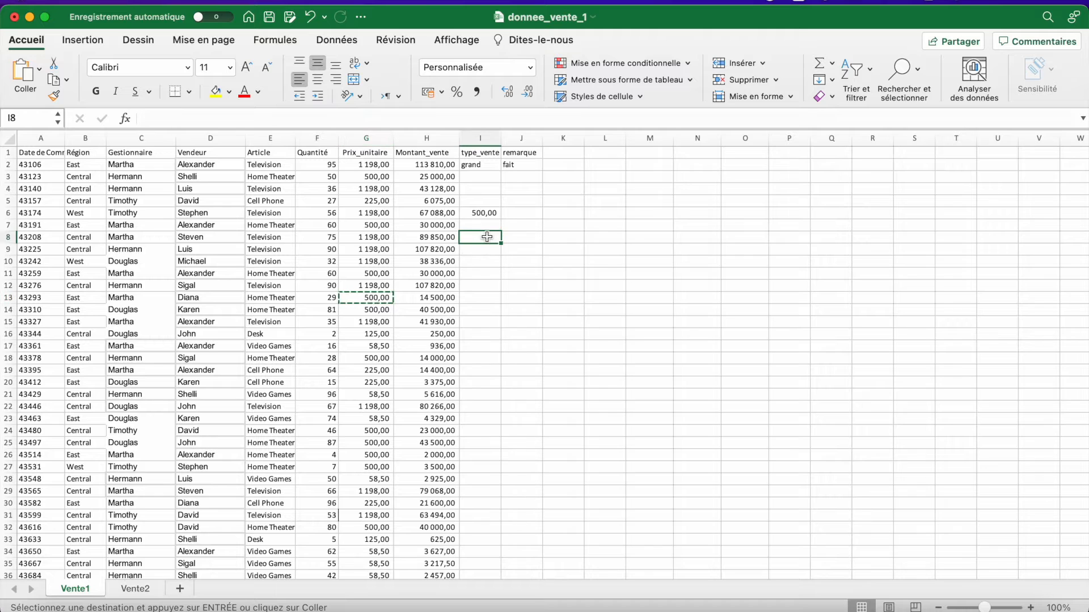
pyautogui.rightClick(486, 237)
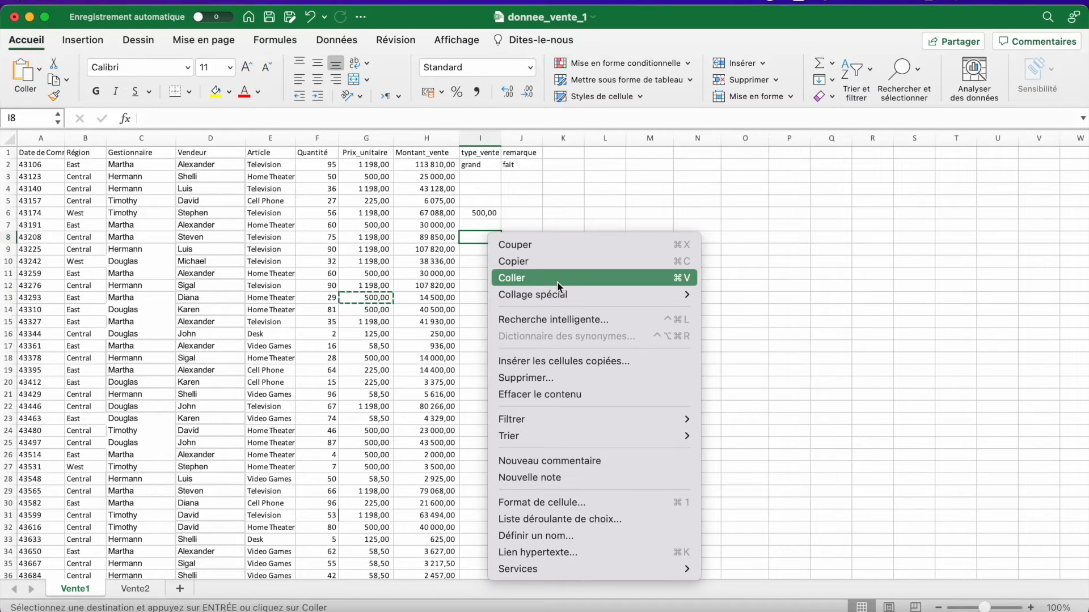
pyautogui.moveTo(566, 295)
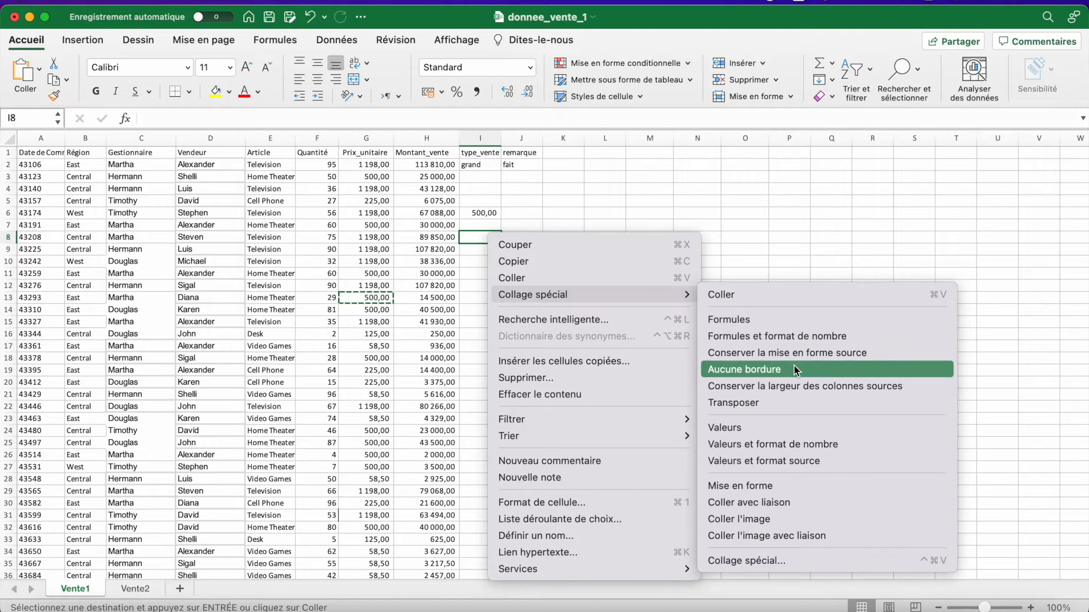
pyautogui.click(697, 225)
# - Copy the sales amount in H2 and paste only its formula into cell I9
pyautogui.click(438, 166)
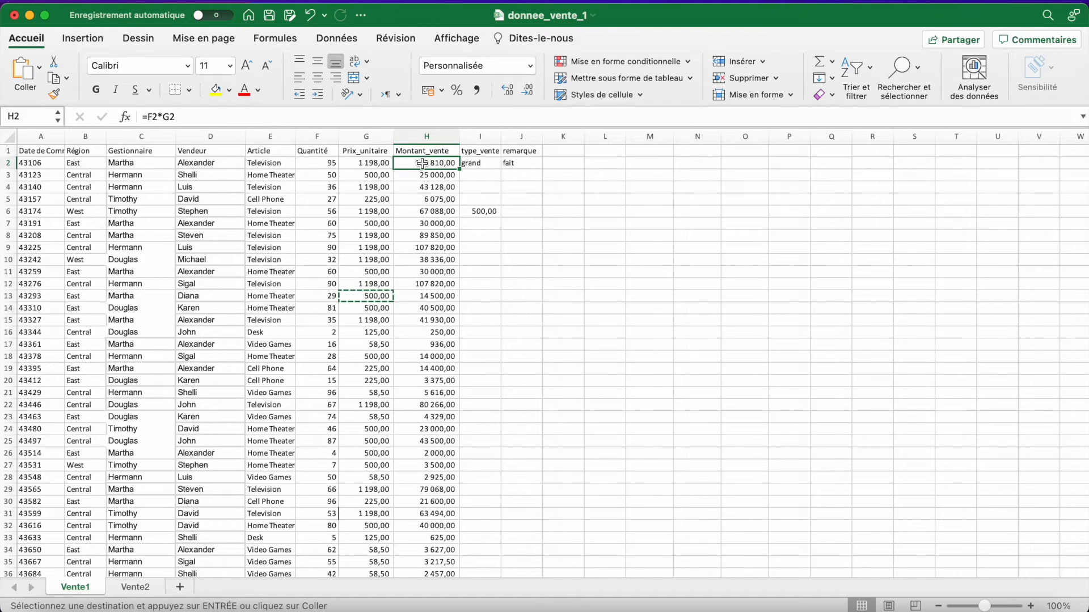
pyautogui.press('super+c')
pyautogui.click(494, 247)
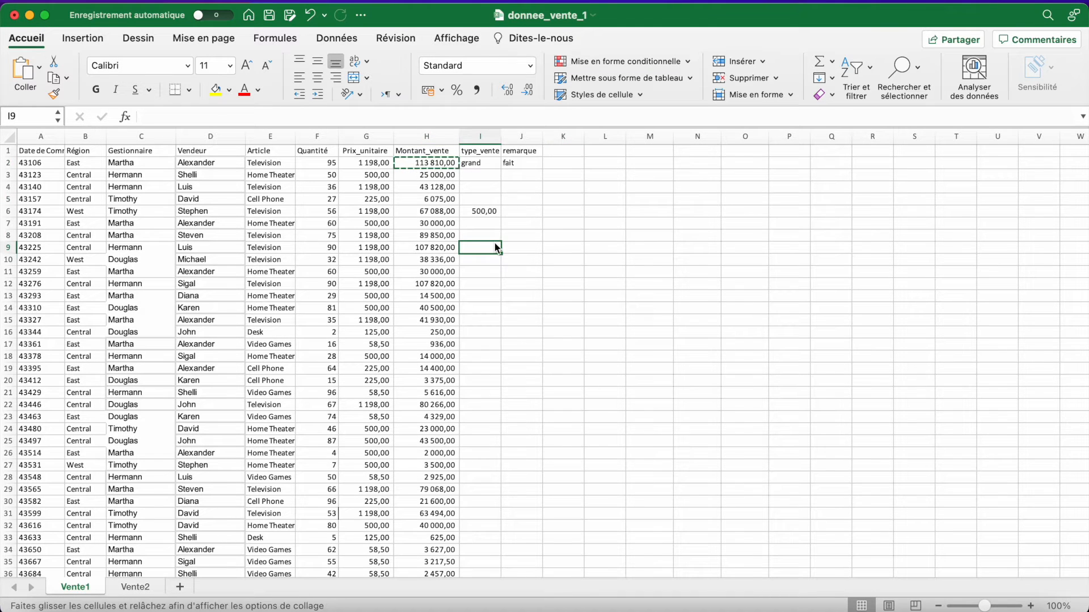
pyautogui.rightClick(497, 249)
pyautogui.moveTo(701, 311)
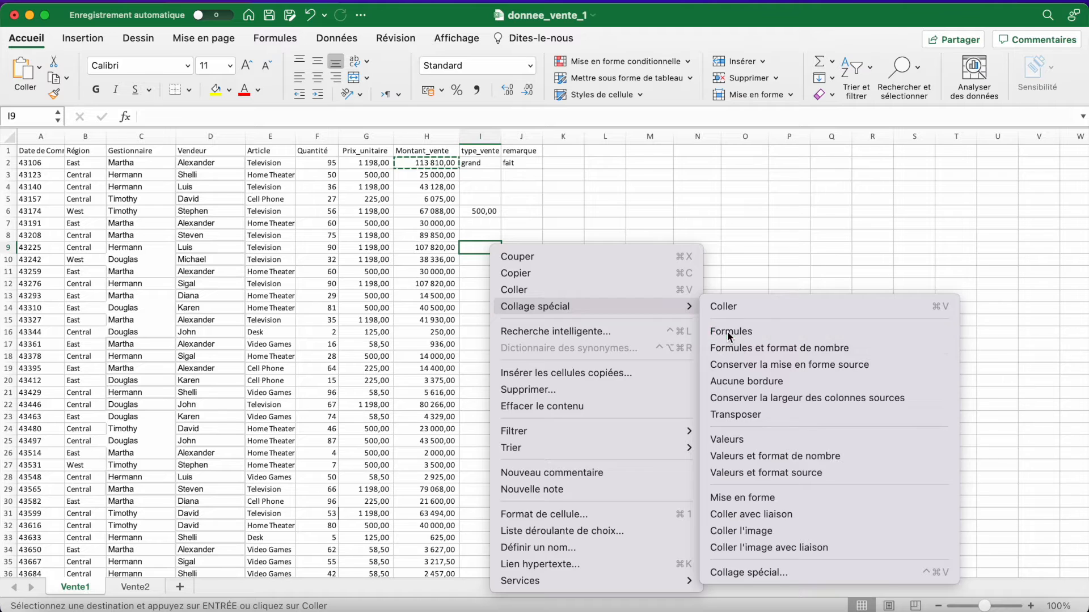
pyautogui.click(727, 331)
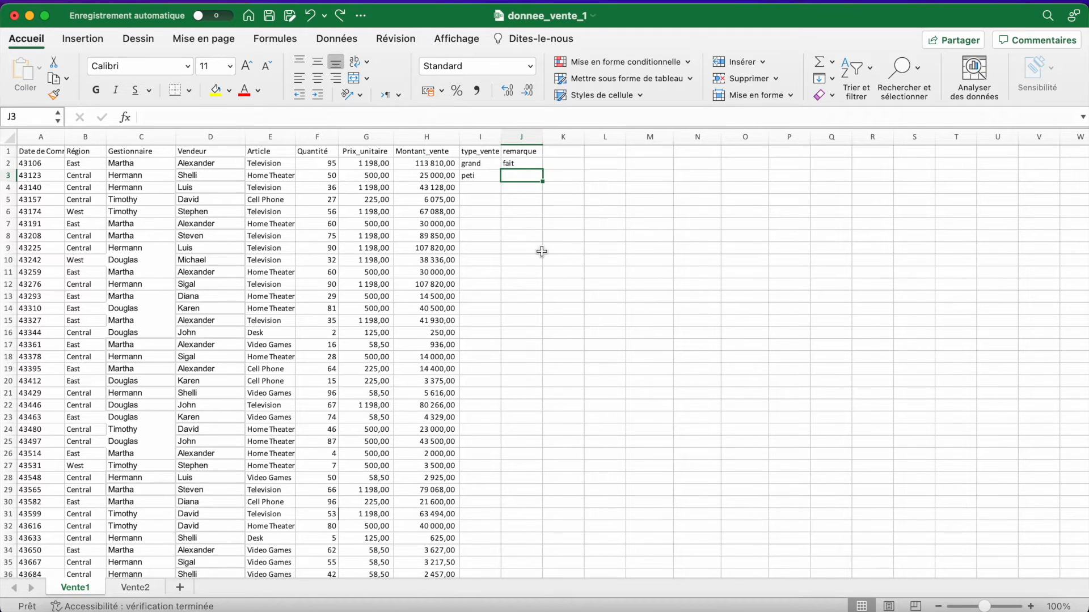
# - Enter non fait as the remark in cell J3 and undo that entry
pyautogui.write('non fa')
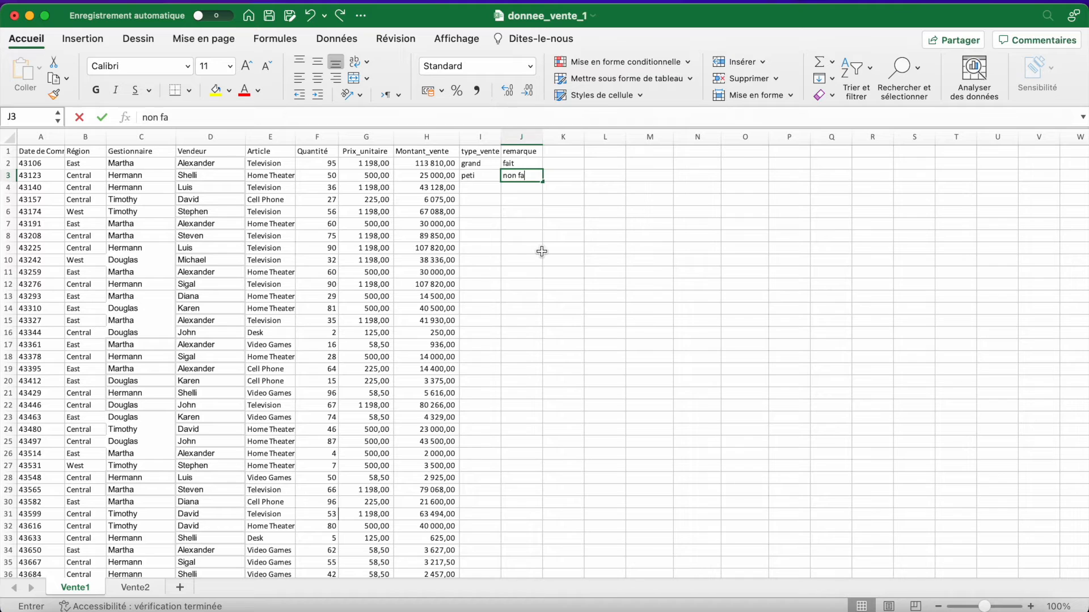
pyautogui.write('it')
pyautogui.click(540, 250)
pyautogui.click(535, 179)
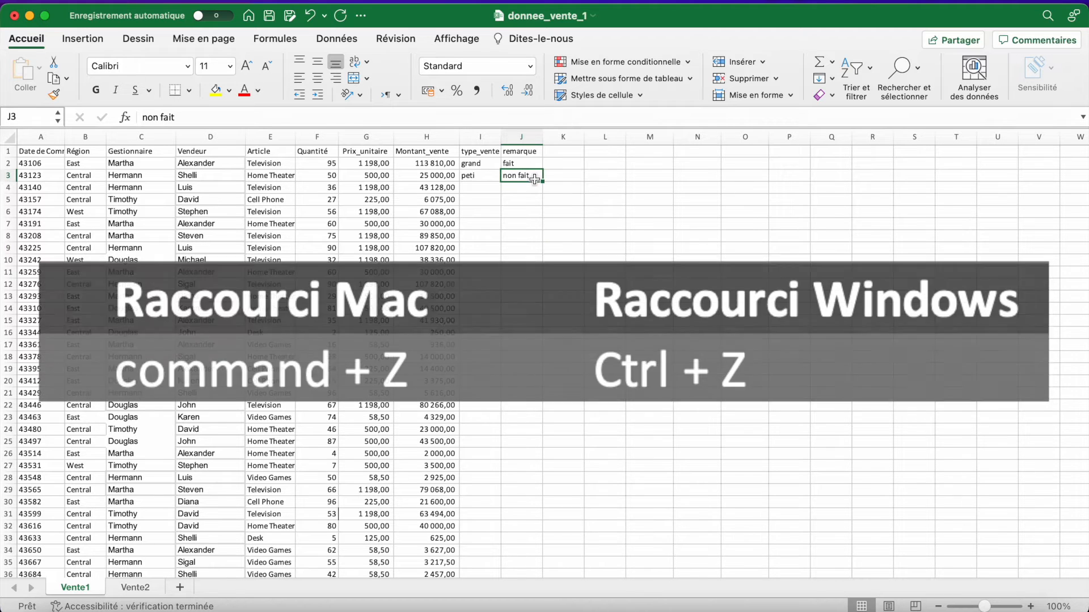
pyautogui.press('super+z')
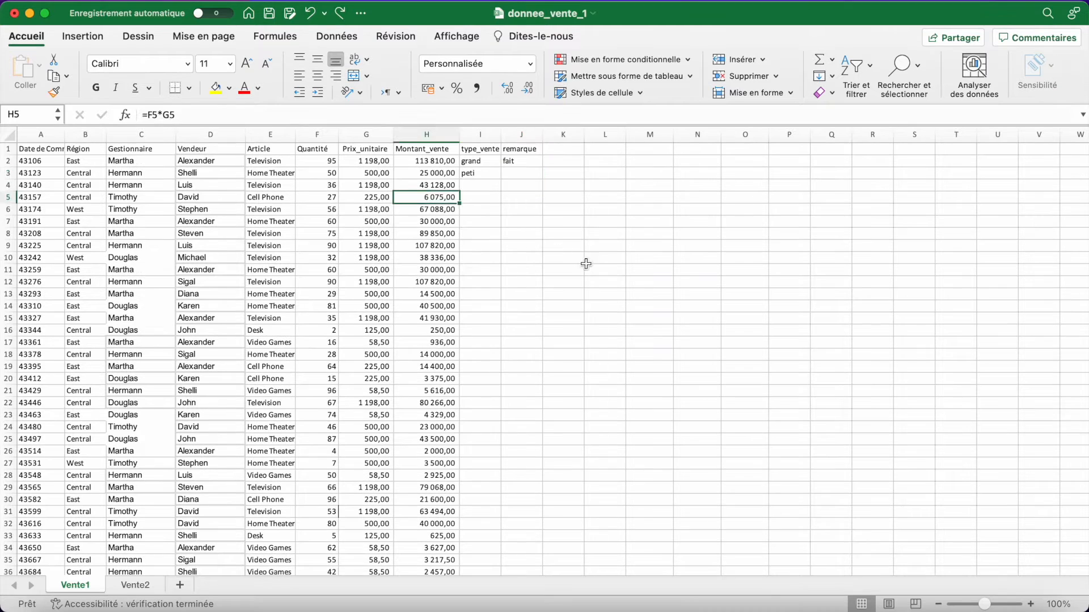
# - Delete the sale type entry in cell I3
pyautogui.click(588, 268)
pyautogui.click(428, 211)
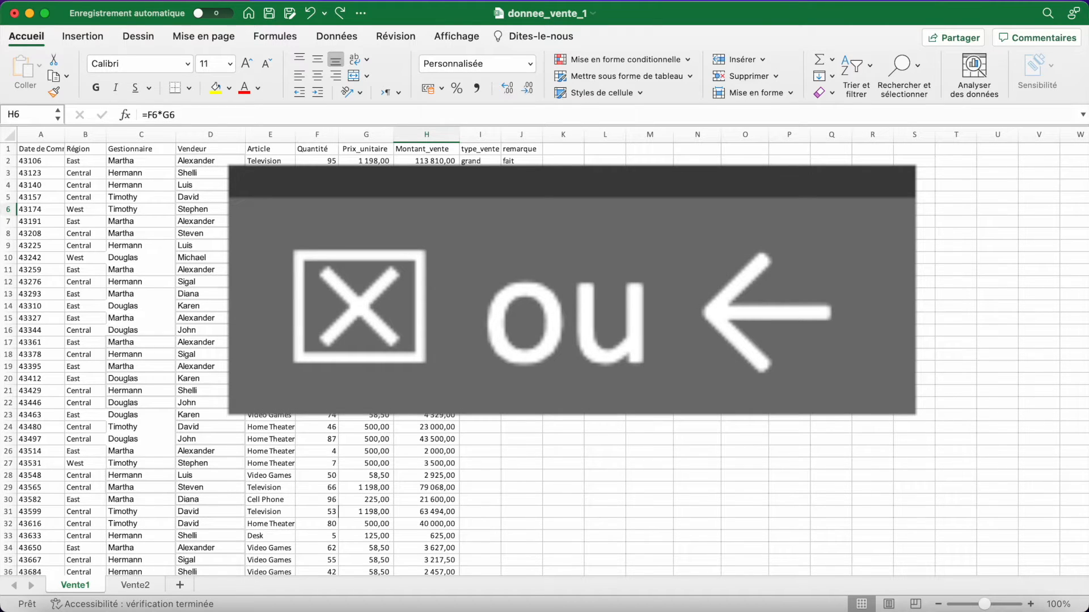
pyautogui.click(485, 178)
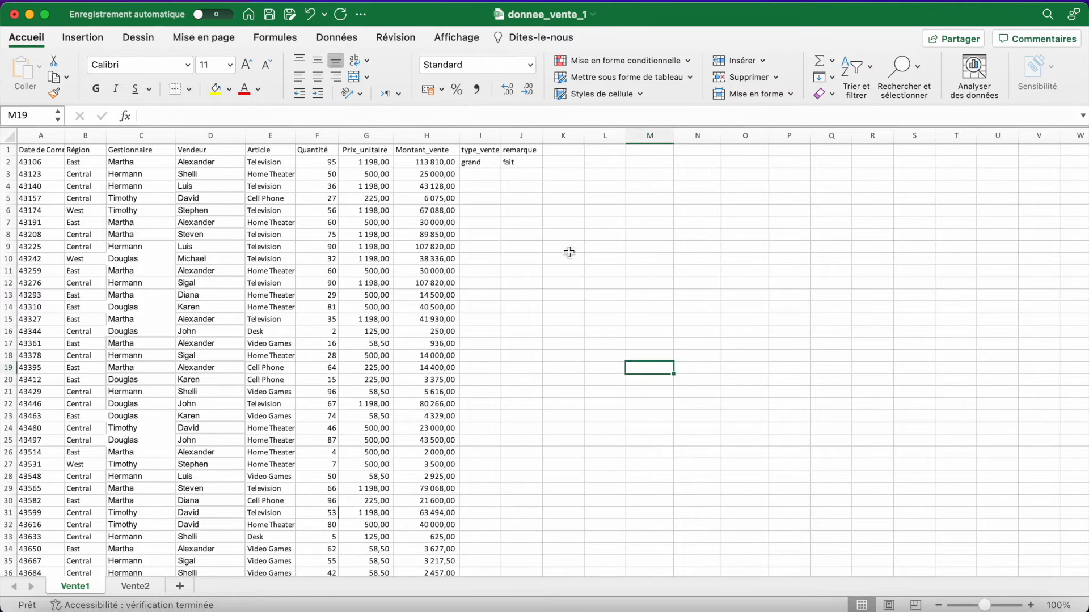
pyautogui.click(563, 247)
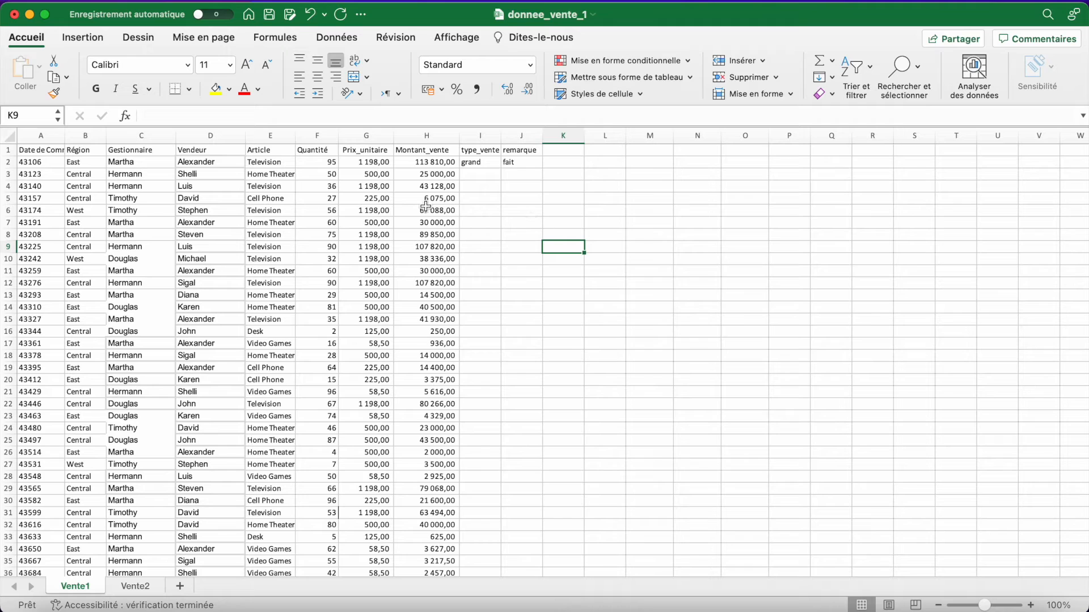
# - Make the Date de Commande and Région headers in cells A1 and B1 bold
pyautogui.click(45, 151)
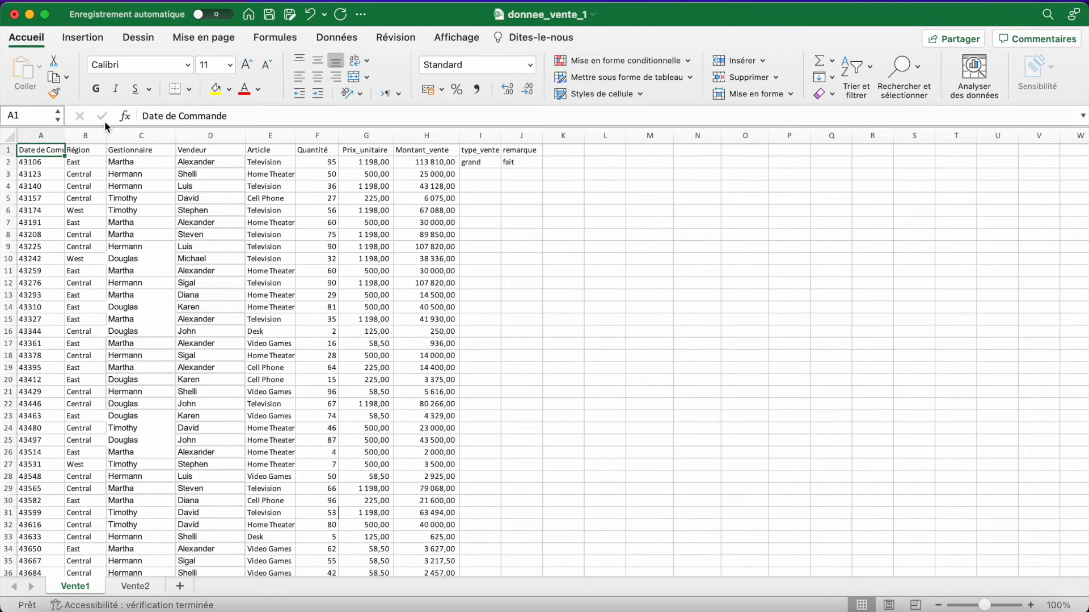
pyautogui.click(94, 90)
pyautogui.click(84, 150)
pyautogui.click(100, 87)
pyautogui.click(129, 187)
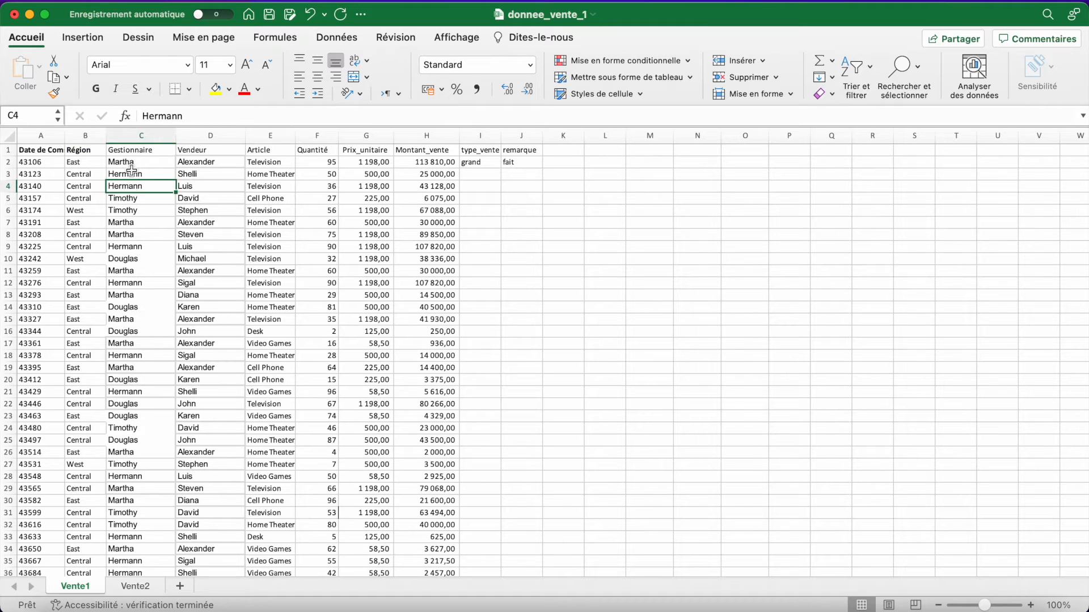
pyautogui.click(205, 160)
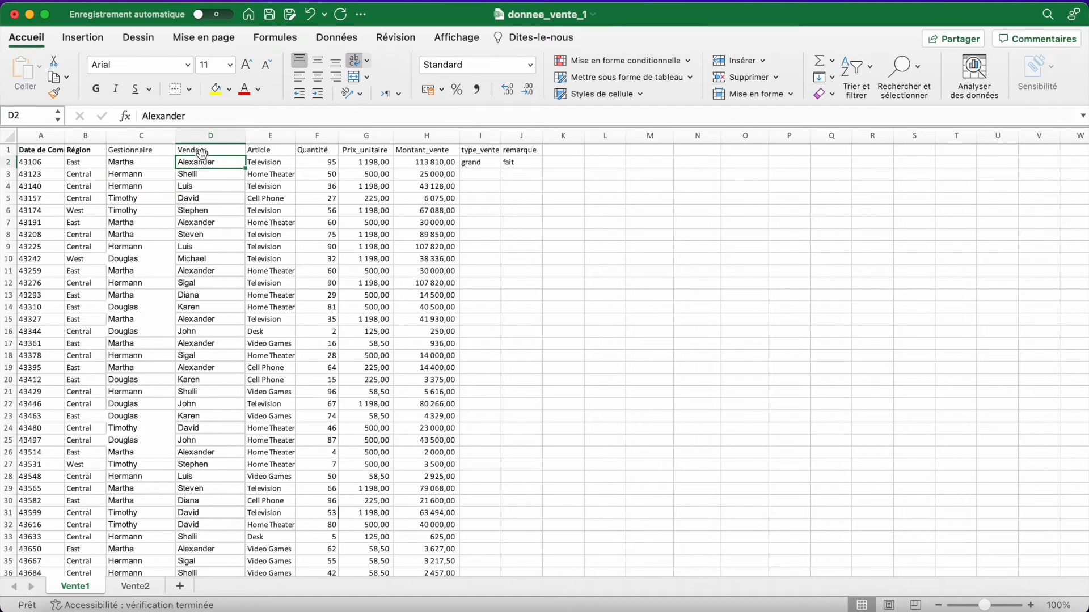
# - Make the whole Gestionnaire column bold, from its header in C1 through the last entry in C44
pyautogui.click(136, 152)
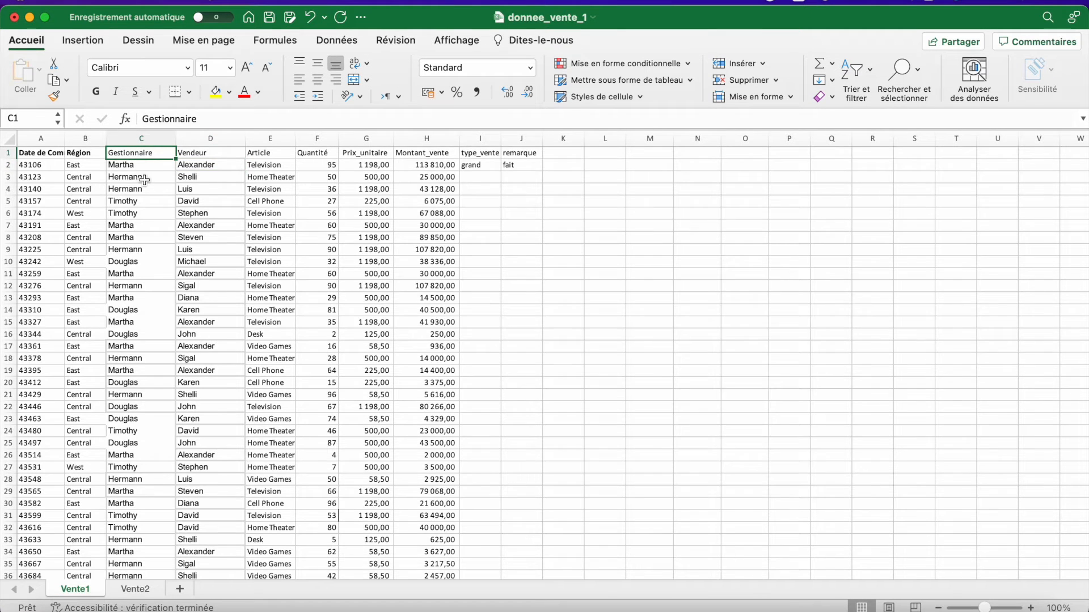
pyautogui.scroll(-5, 136, 227)
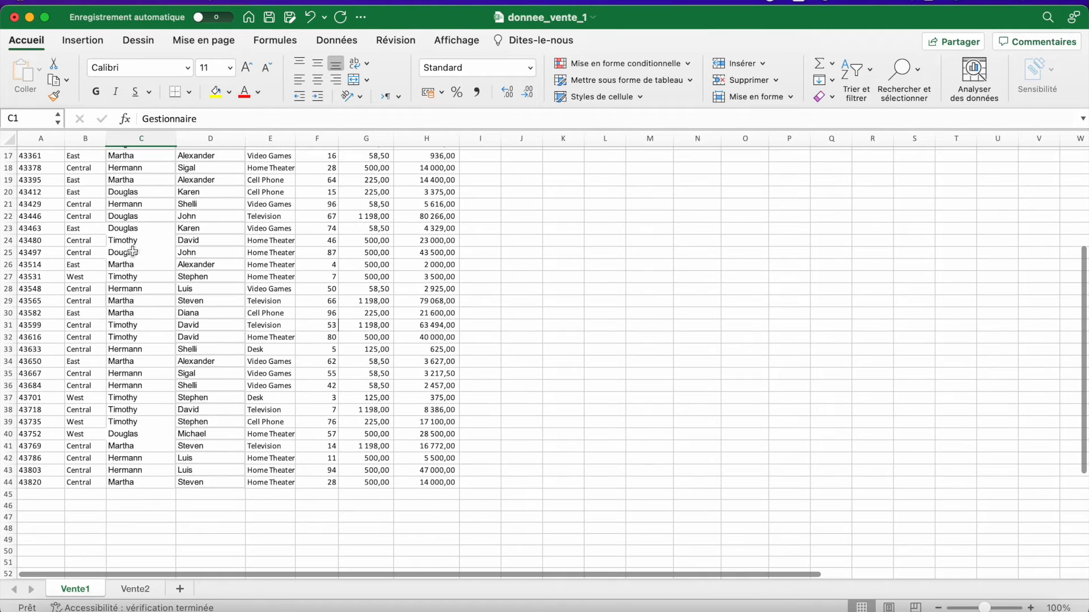
pyautogui.keyDown('shift'); pyautogui.click(125, 483); pyautogui.keyUp('shift')
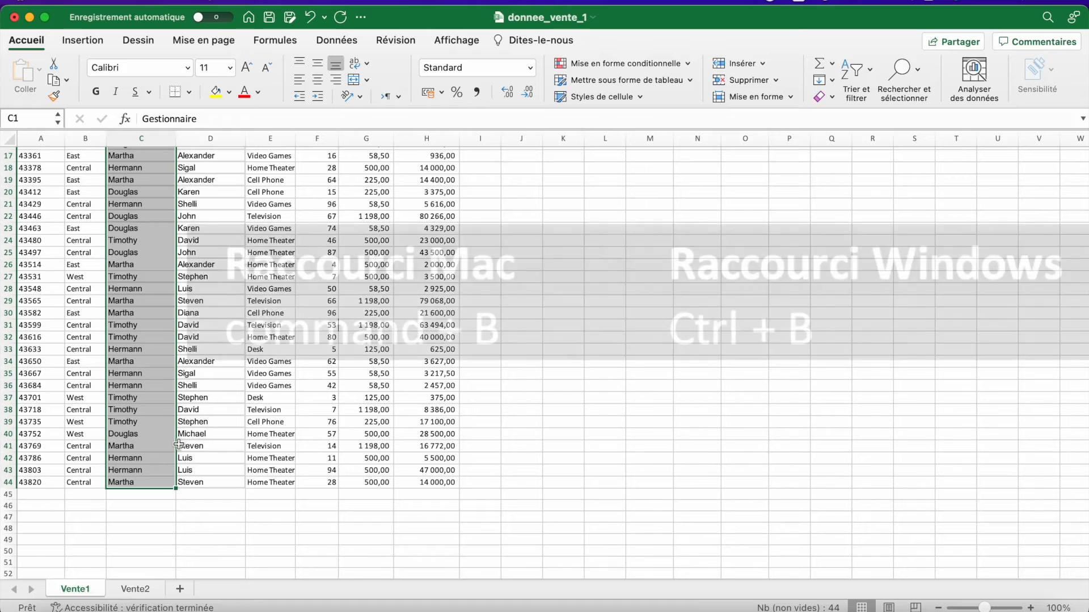
pyautogui.press('super+b')
pyautogui.click(273, 374)
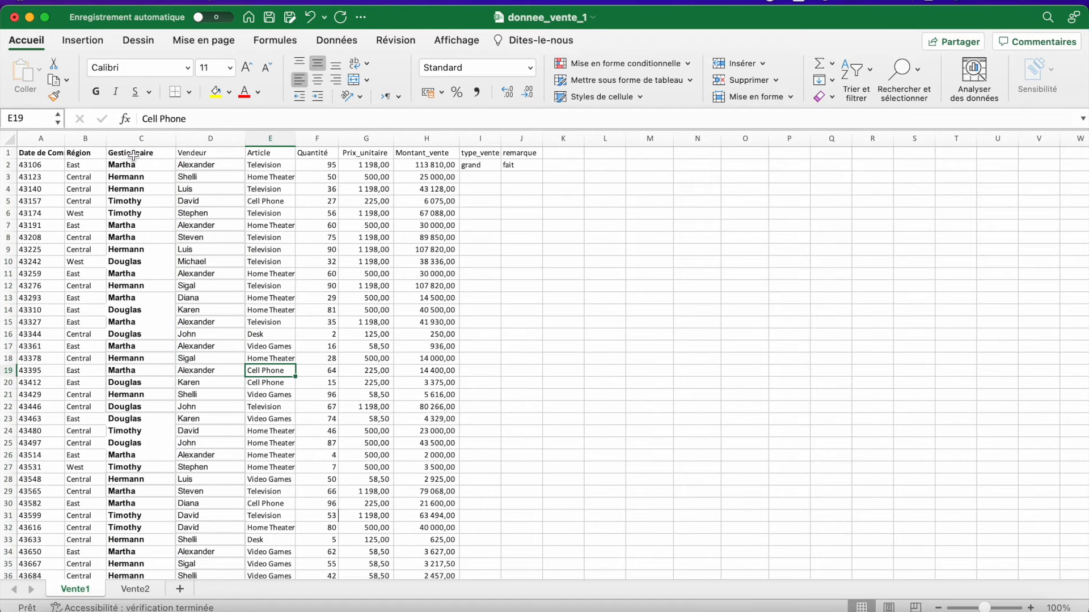
# - Italicize the header row from Date de Commande in A1 through remarque in J1
pyautogui.click(217, 154)
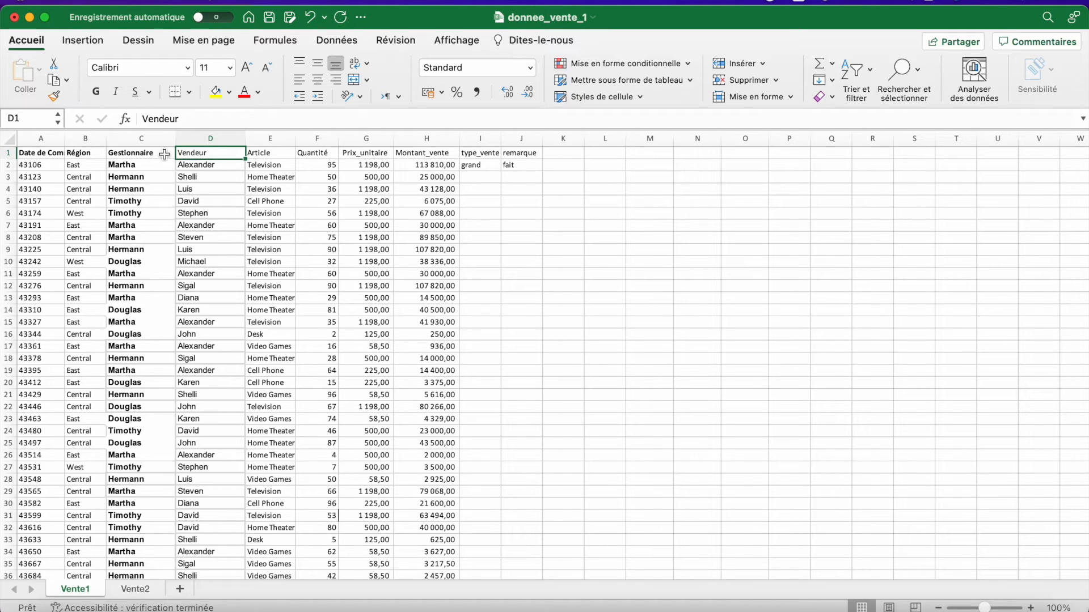
pyautogui.click(42, 152)
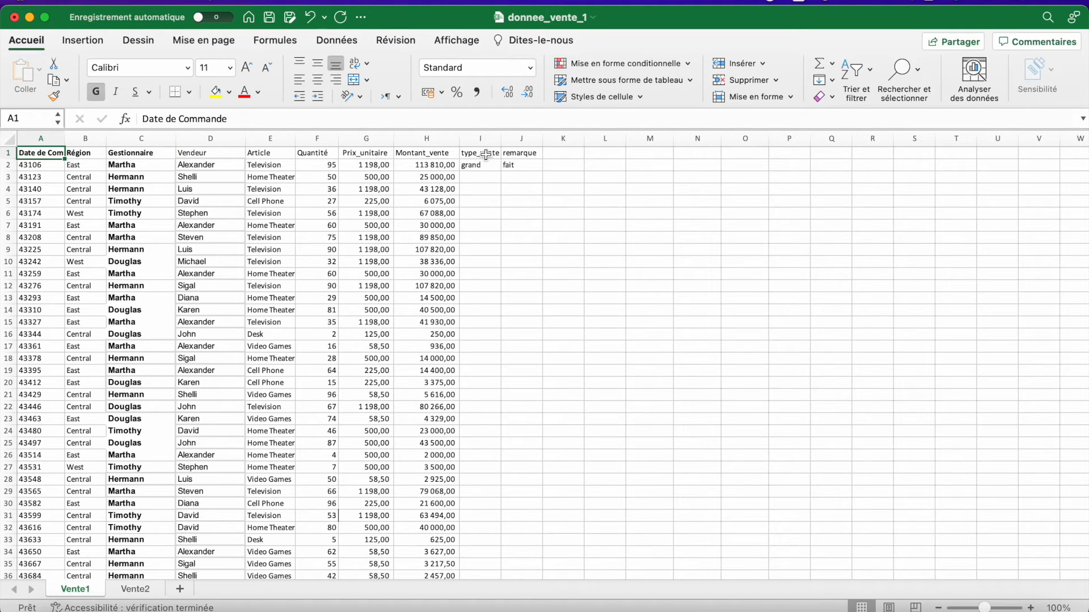
pyautogui.keyDown('shift'); pyautogui.click(518, 153); pyautogui.keyUp('shift')
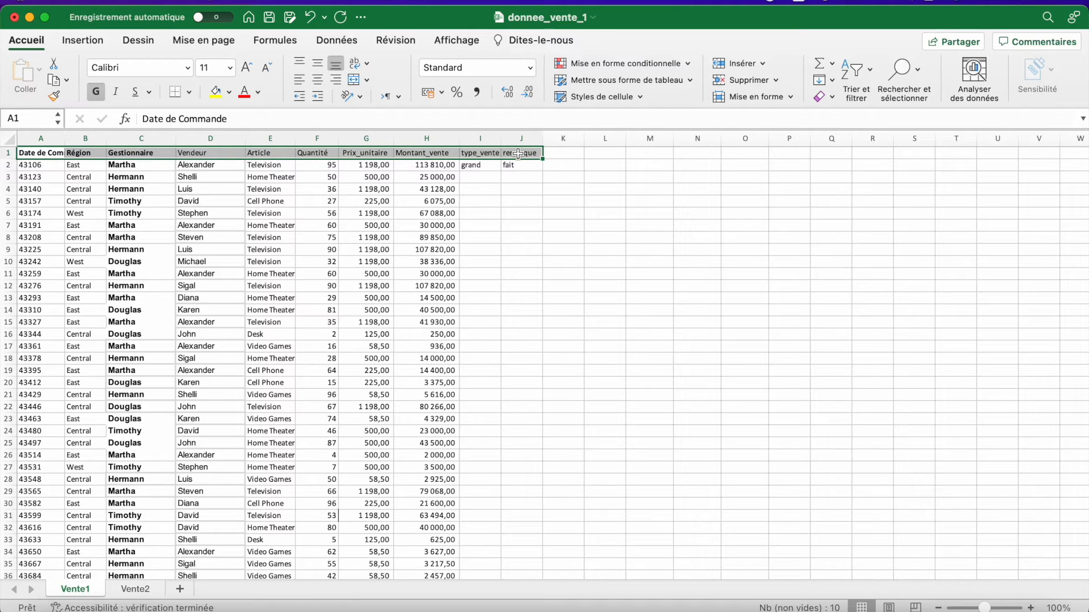
pyautogui.press('super+i')
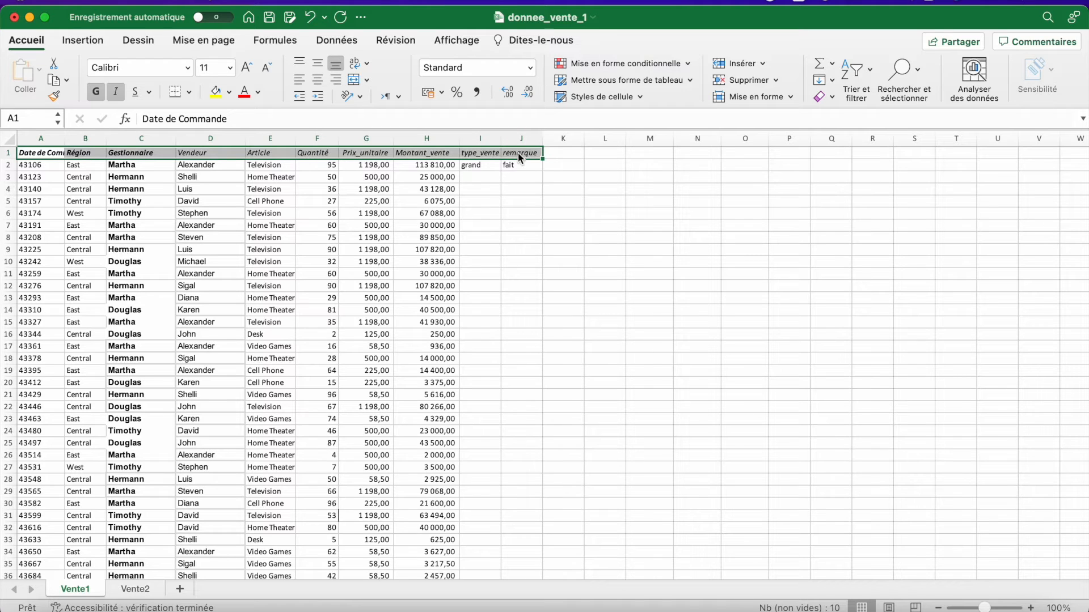
pyautogui.click(514, 189)
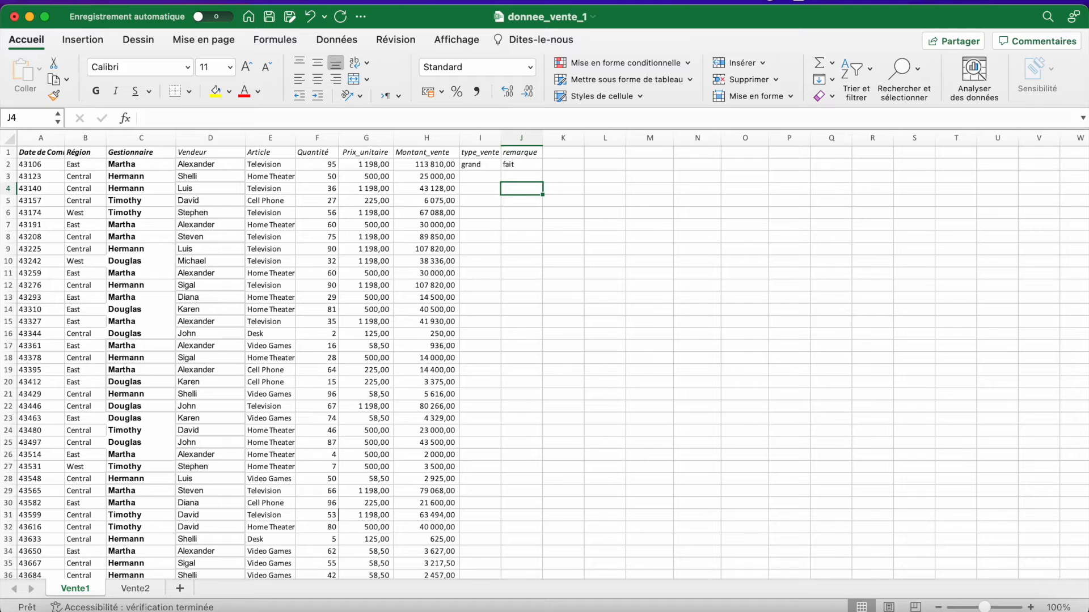
# - View the contextual commands available for the sales amount in cell H7 without applying any
pyautogui.click(435, 226)
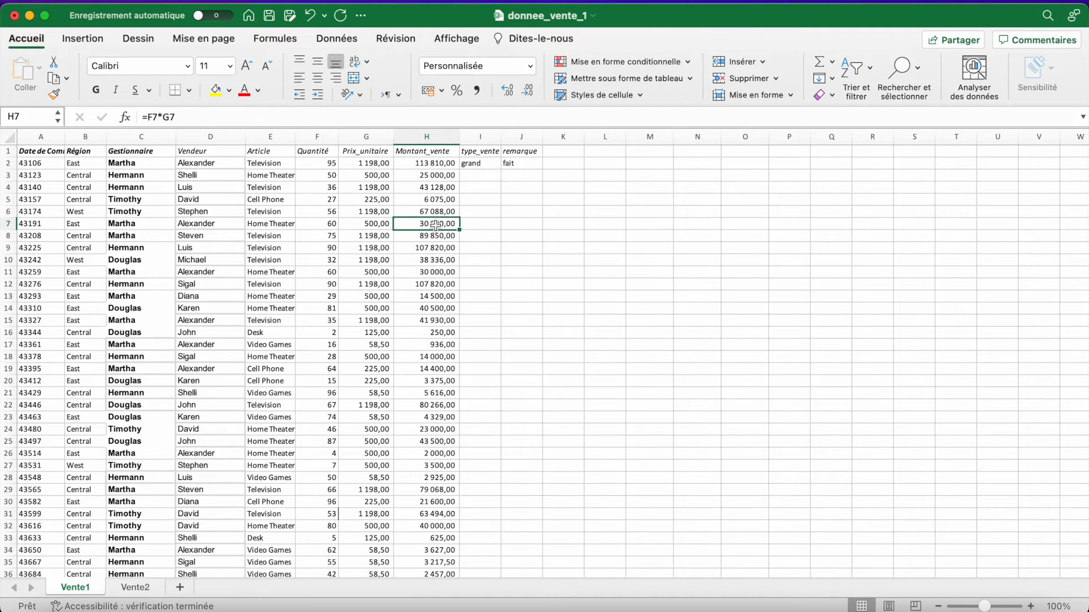
pyautogui.rightClick(436, 225)
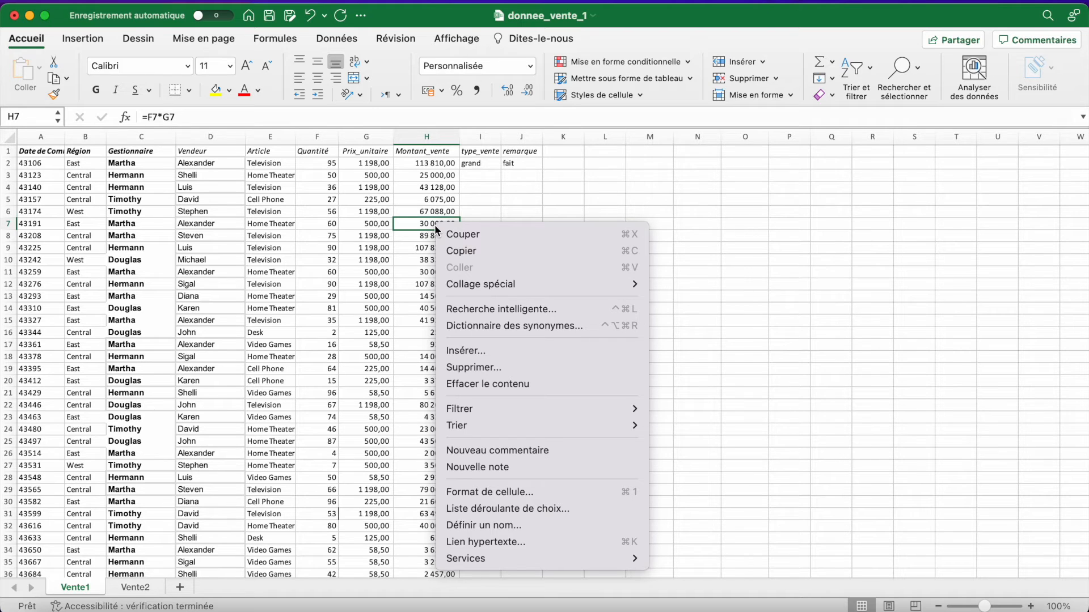
pyautogui.click(488, 200)
pyautogui.doubleClick(437, 224)
pyautogui.click(465, 267)
pyautogui.click(428, 223)
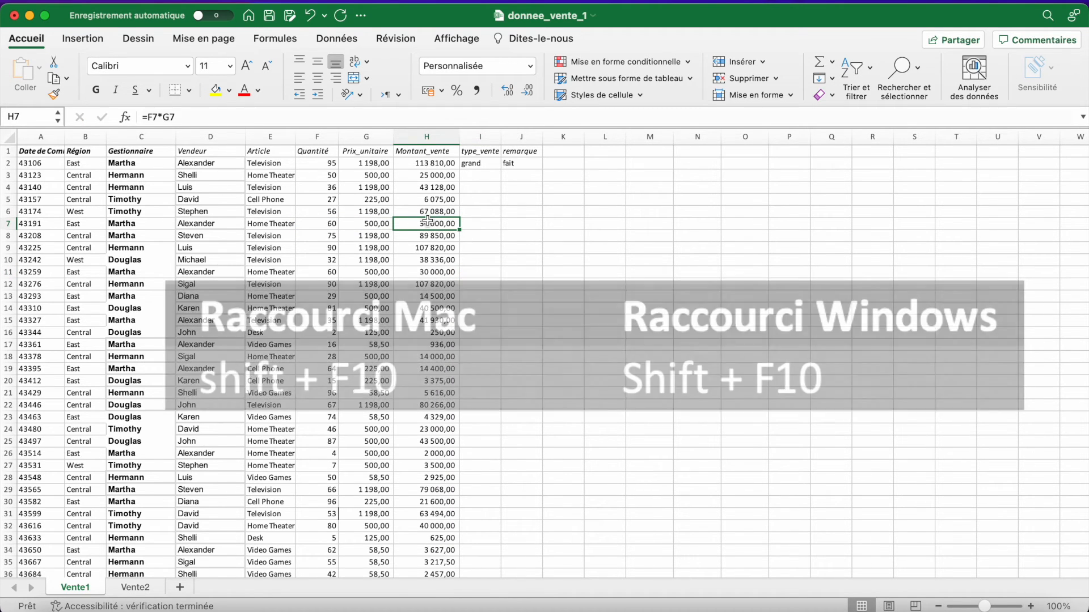
pyautogui.hotkey('shift', 'F10')
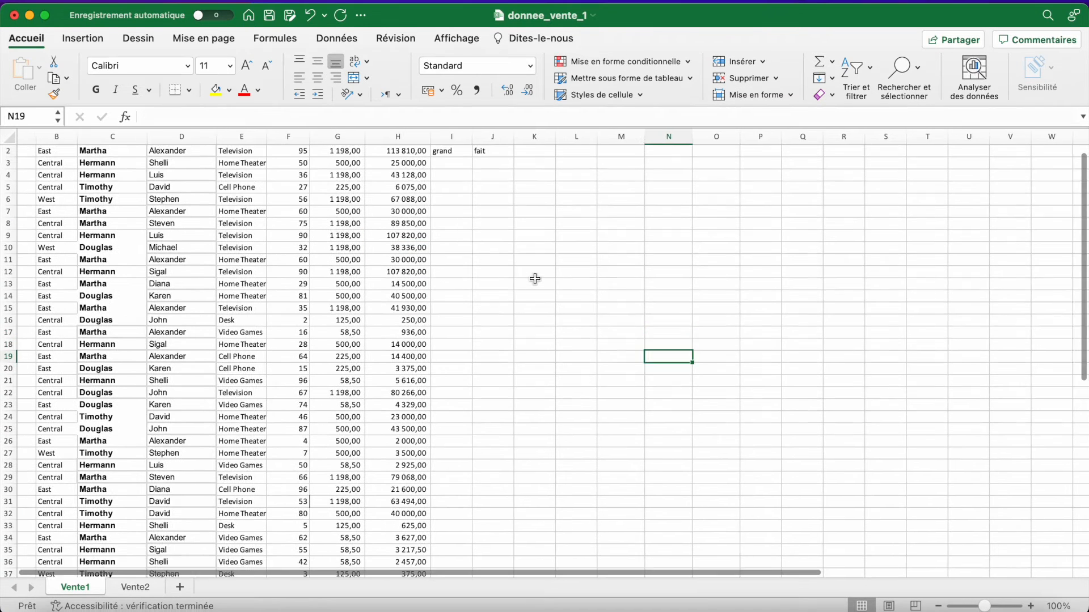
# - Jump from cell D10 to the last filled cell of its row, H10
pyautogui.hscroll(1, 535, 278)
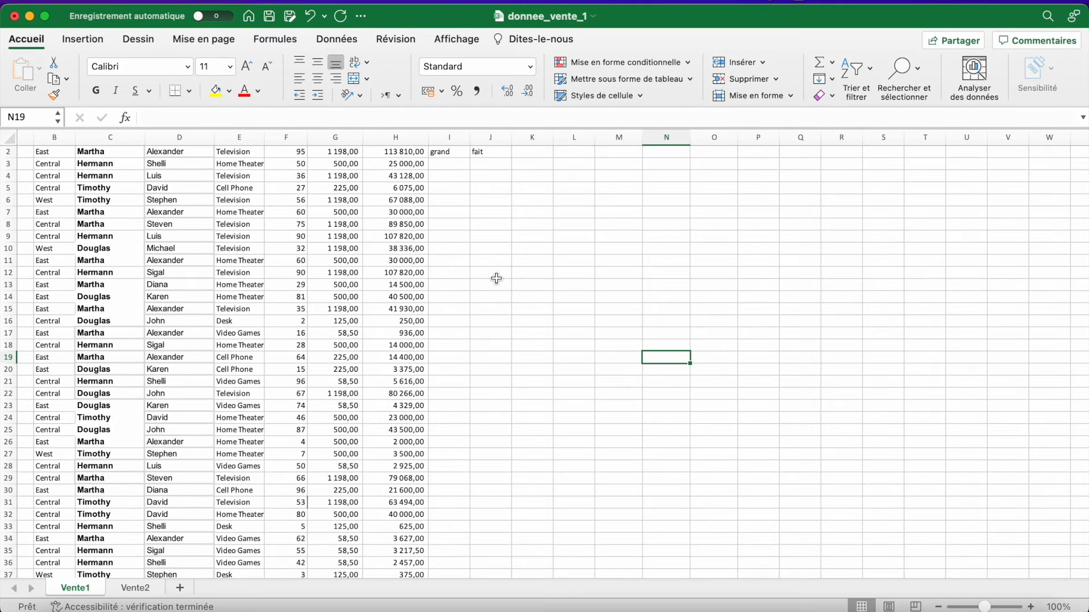
pyautogui.click(162, 248)
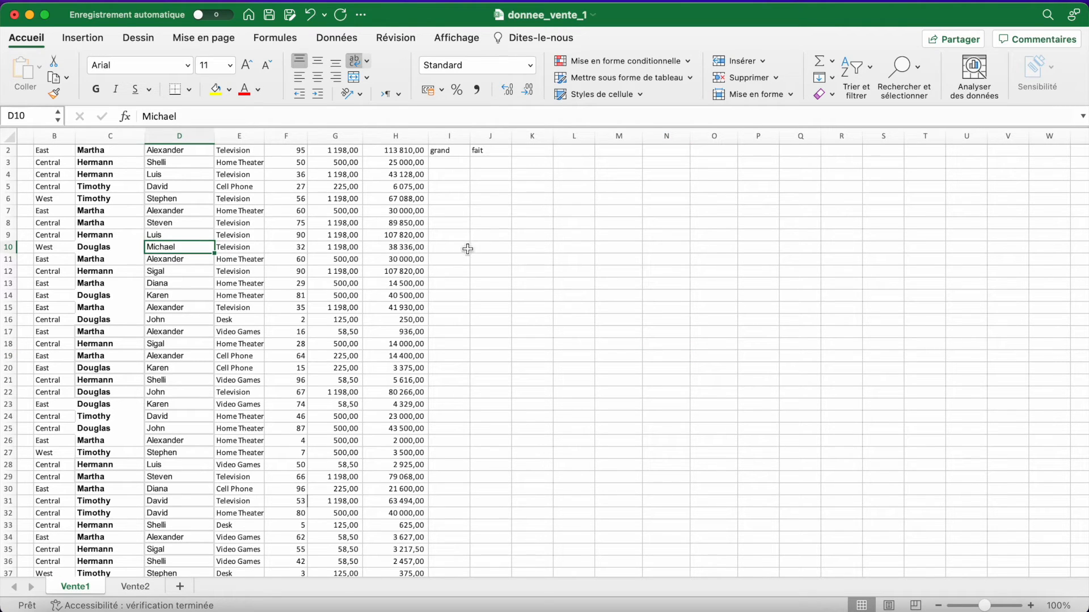
pyautogui.click(410, 250)
pyautogui.click(168, 248)
pyautogui.press('super+Right')
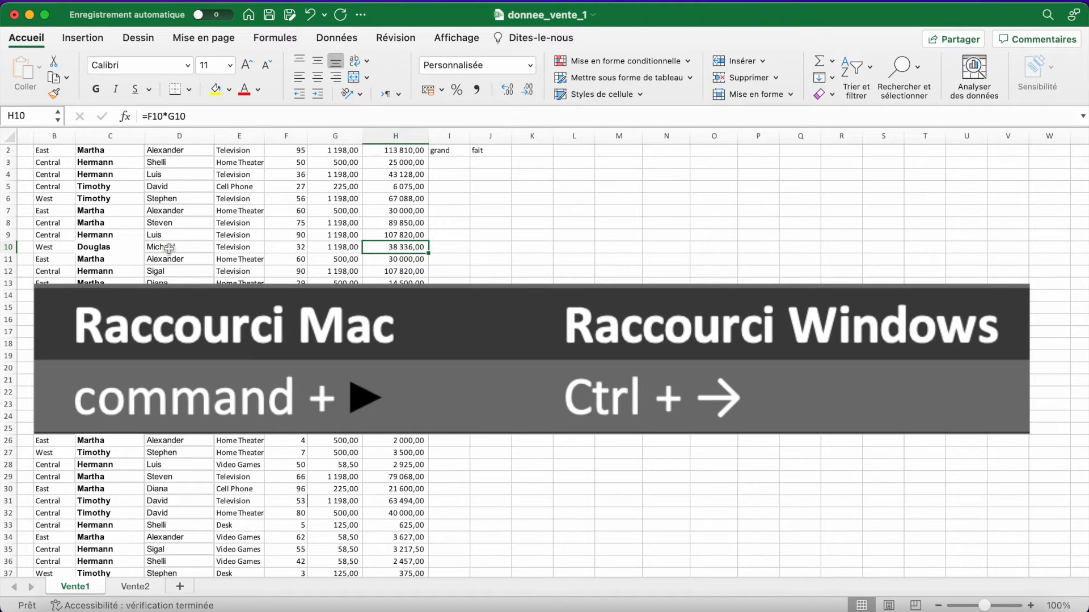
# - Jump from cell H10 to the last filled cell of the Montant_vente column, H44
pyautogui.scroll(-5, 419, 250)
pyautogui.scroll(-1, 419, 250)
pyautogui.scroll(6, 411, 498)
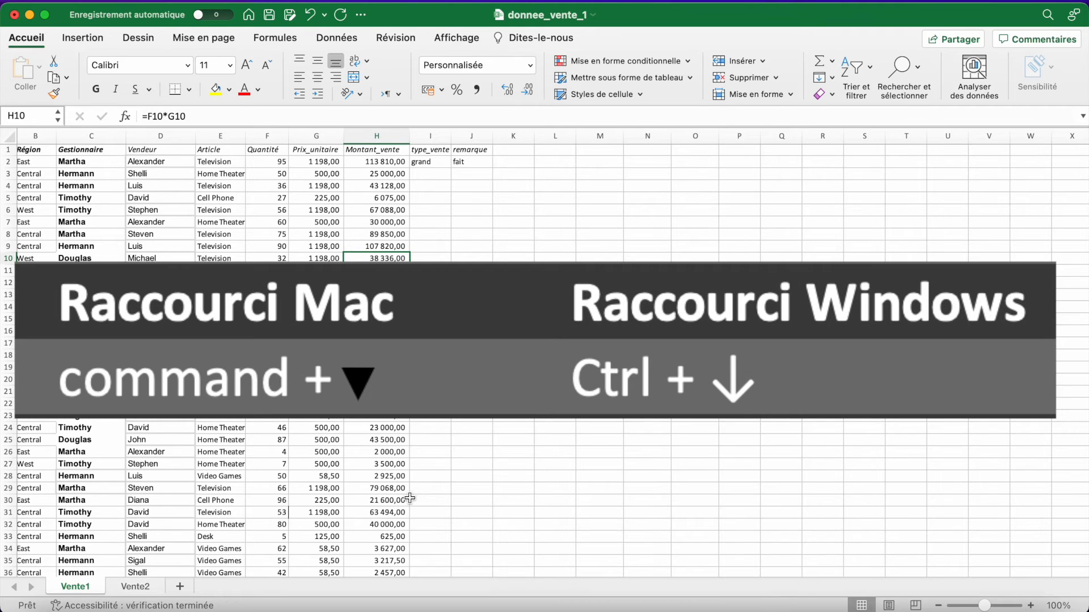
pyautogui.press('super+Down')
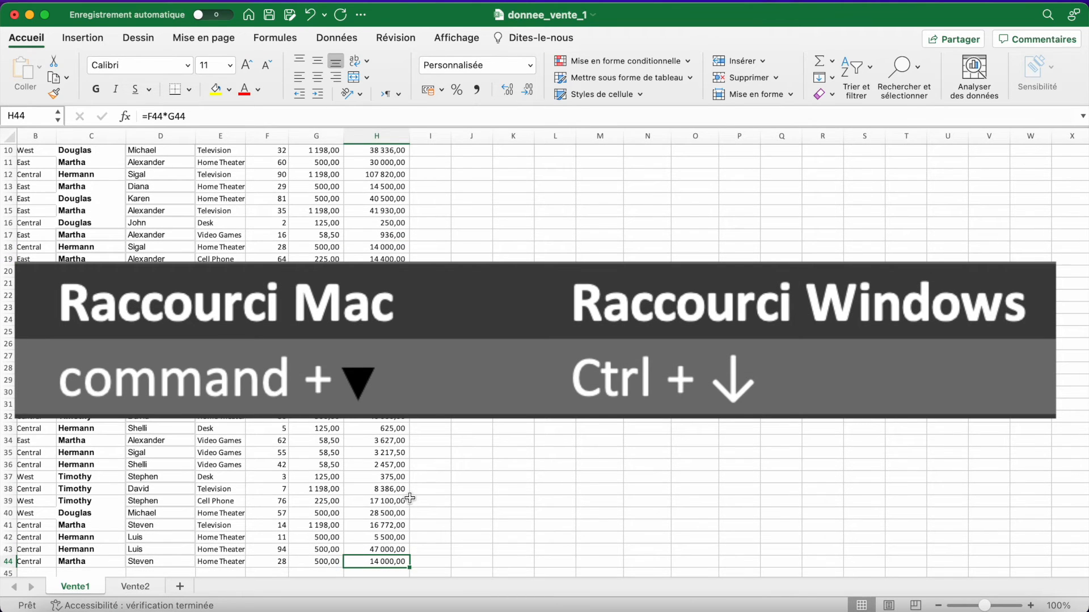
# - Move from cell H44 to the first cell of the same row, A44
pyautogui.scroll(-1, 405, 499)
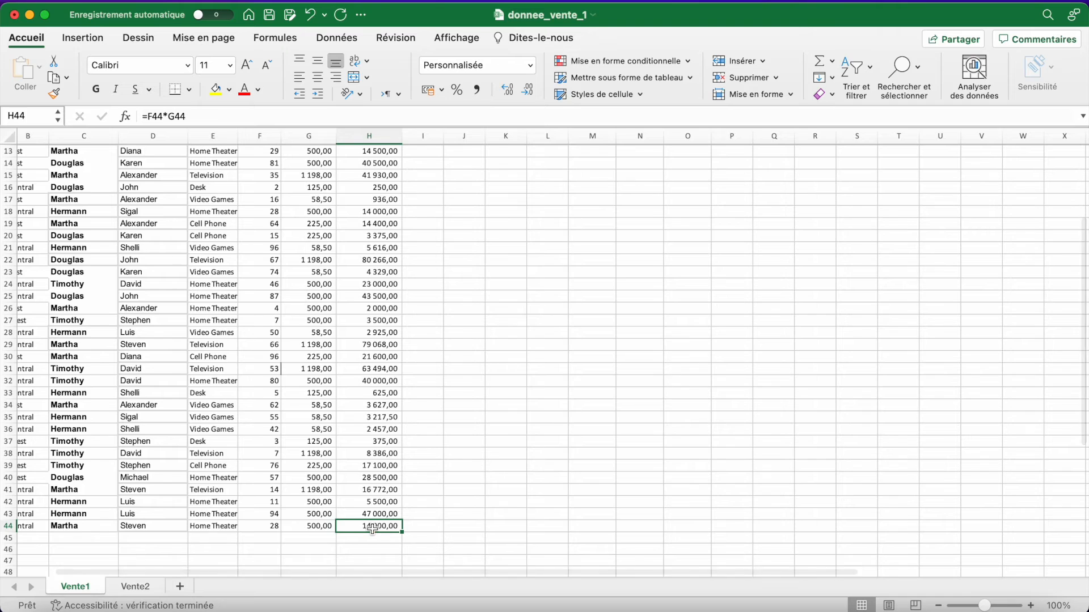
pyautogui.hscroll(-2, 341, 529)
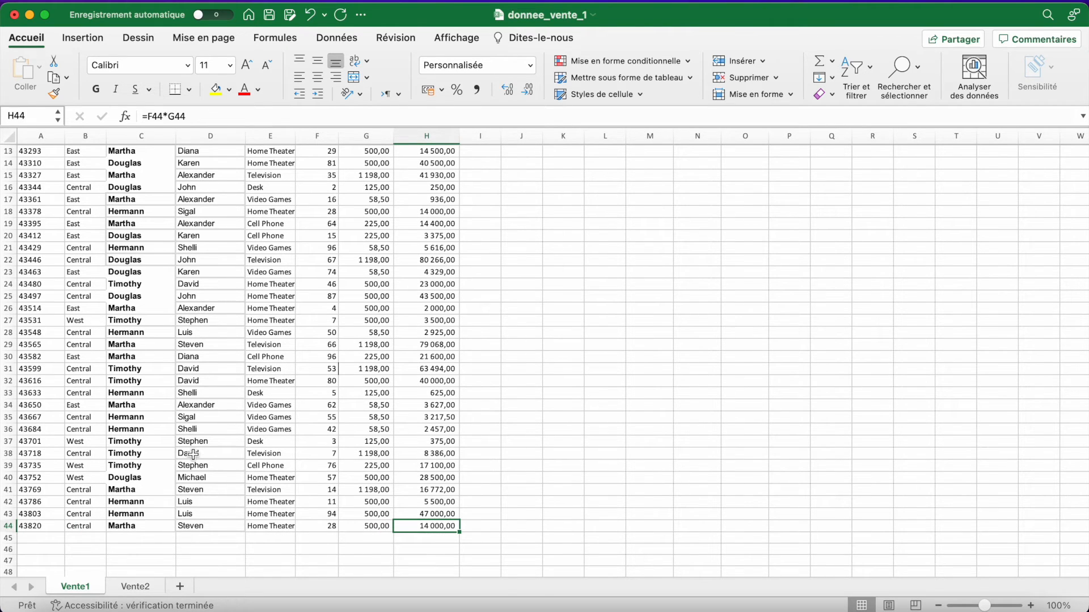
pyautogui.press('Home')
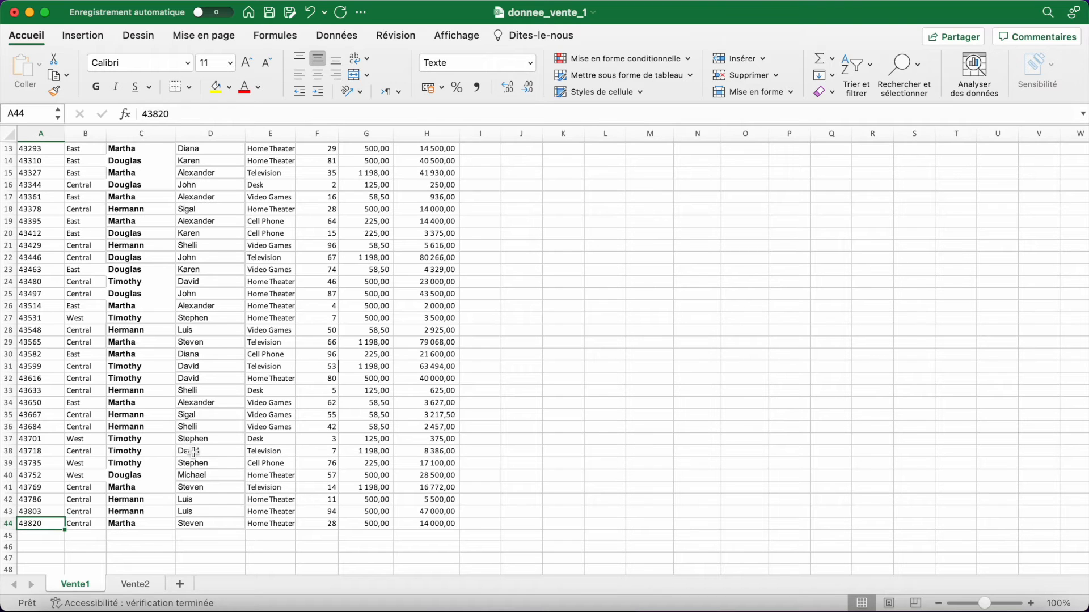
# - Jump from empty cell O27 to the first cell of the worksheet, A1
pyautogui.scroll(5, 194, 452)
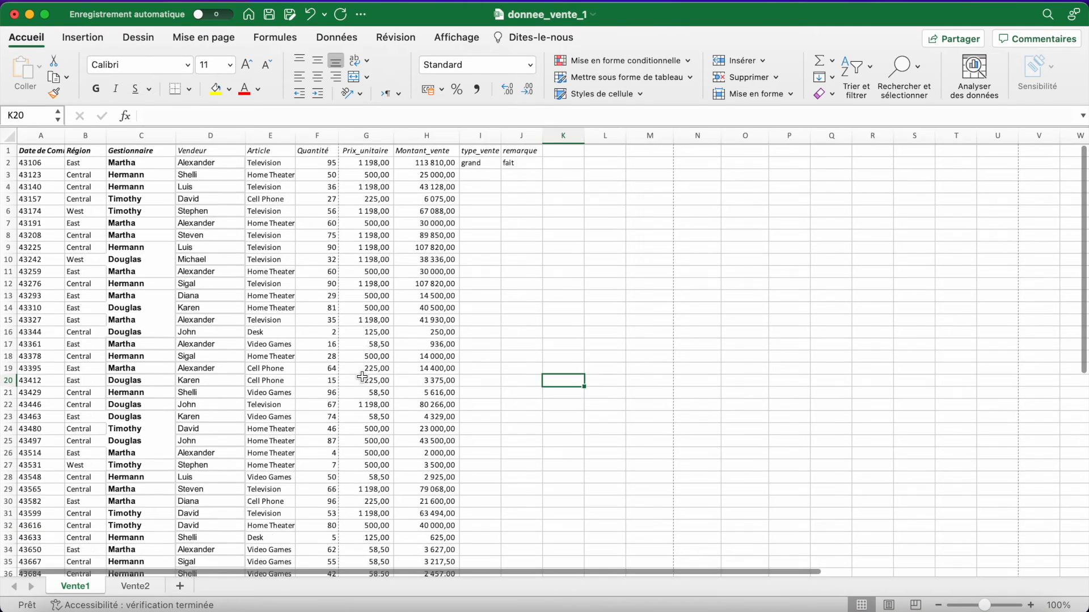
pyautogui.click(642, 457)
pyautogui.click(765, 461)
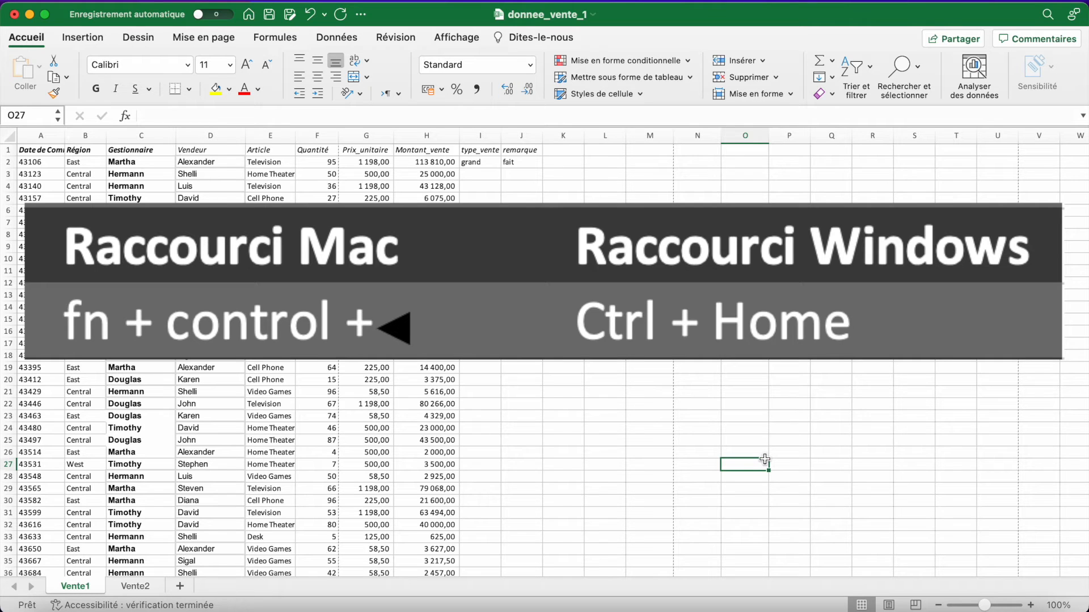
pyautogui.hotkey('ctrl', 'Home')
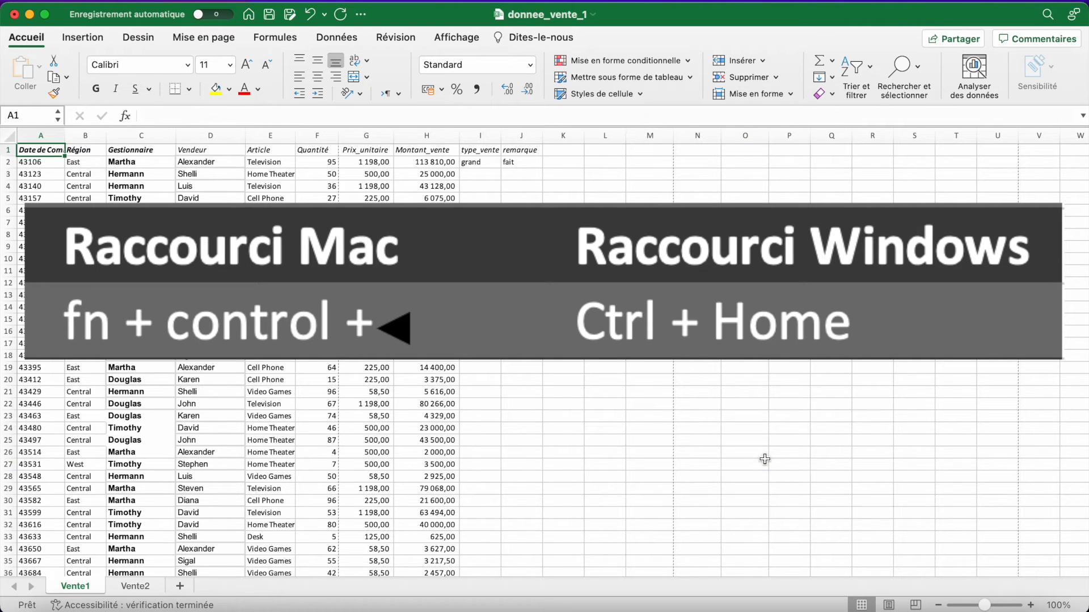
pyautogui.press('Right')
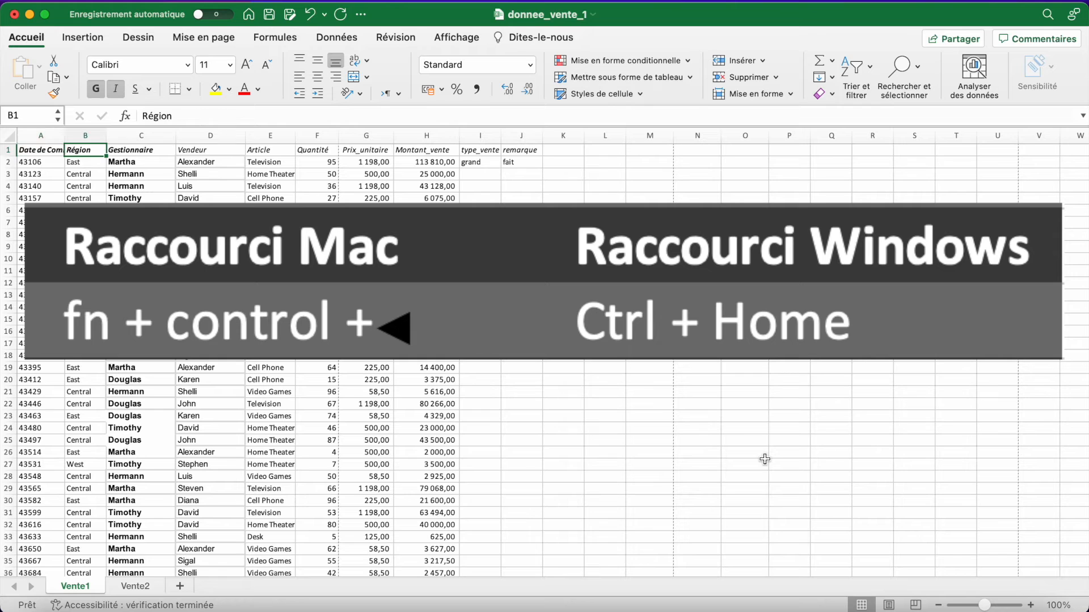
pyautogui.click(619, 404)
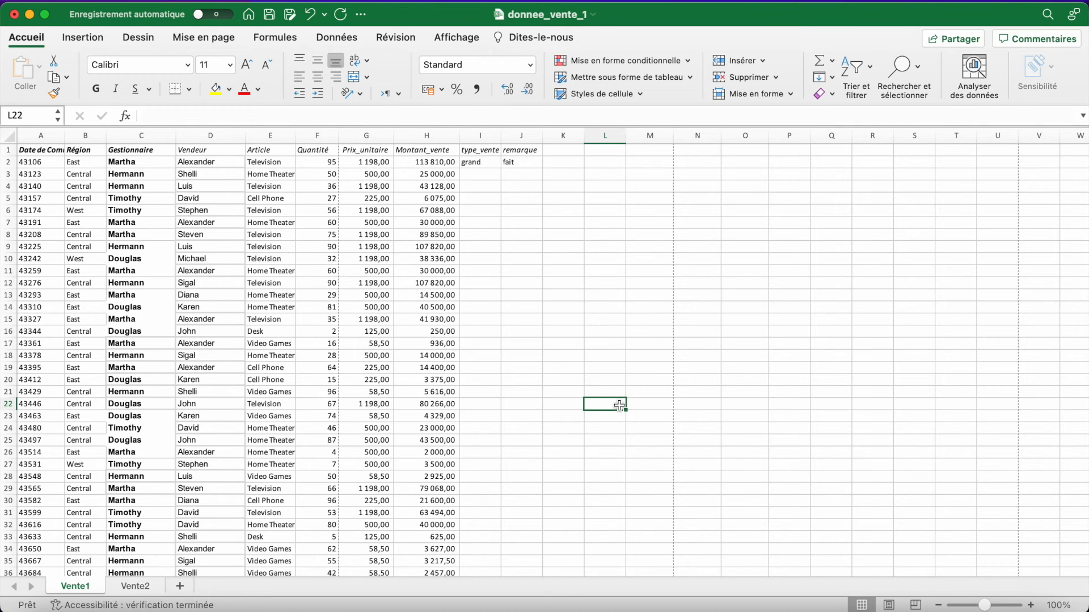
# - Jump from empty cell L22 to the first cell of the worksheet, A1
pyautogui.hotkey('ctrl', 'Home')
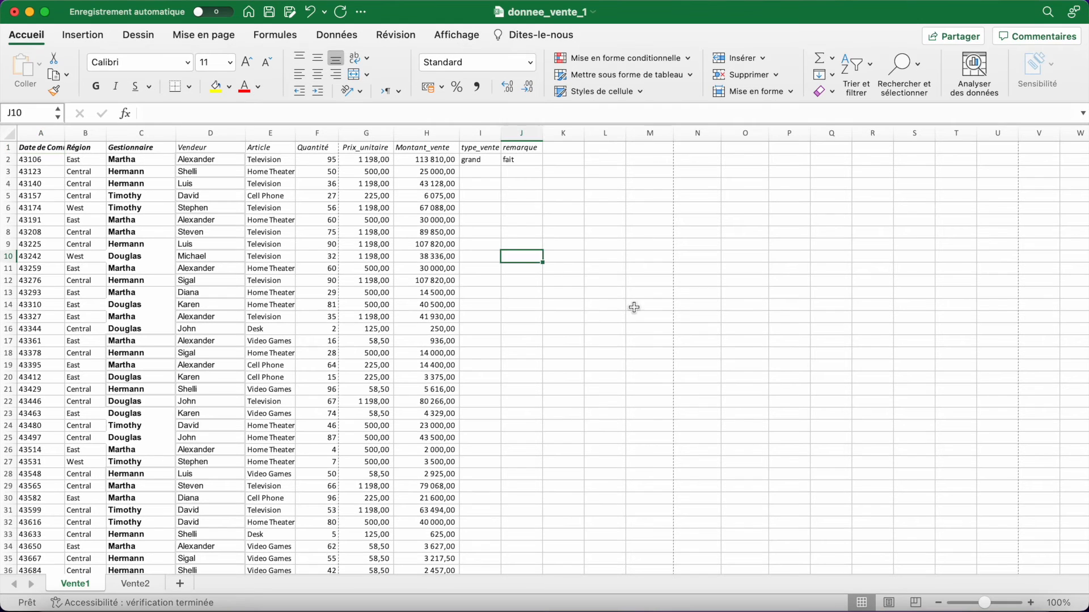
pyautogui.click(634, 308)
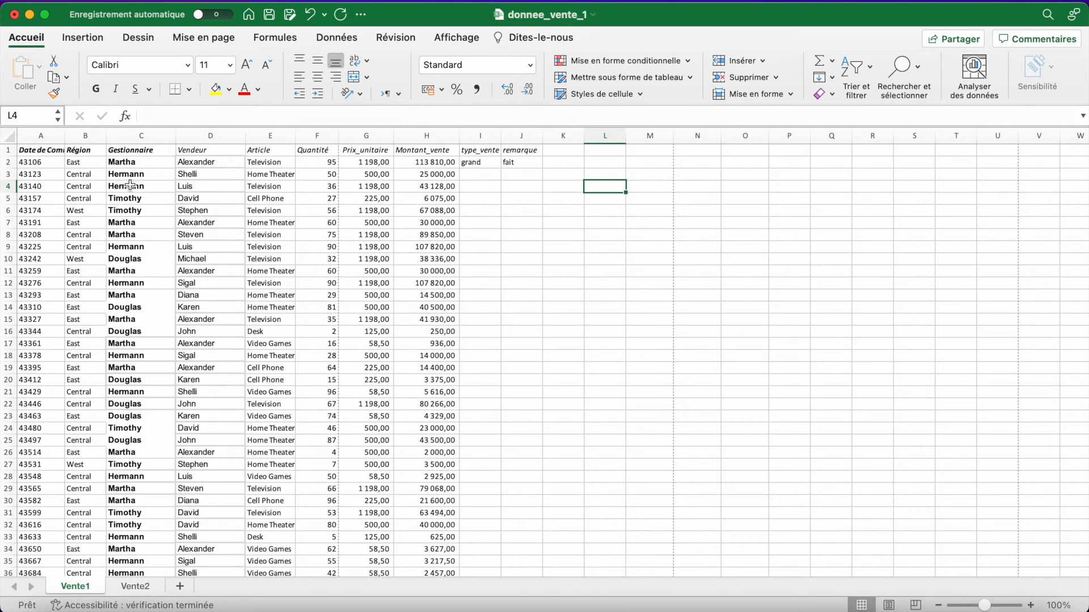
# - Extend the selection from header cell A1 to the last used cell of the Vente1 sheet, then deselect the range
pyautogui.moveTo(40, 149); pyautogui.dragTo(40, 162)
pyautogui.click(48, 149)
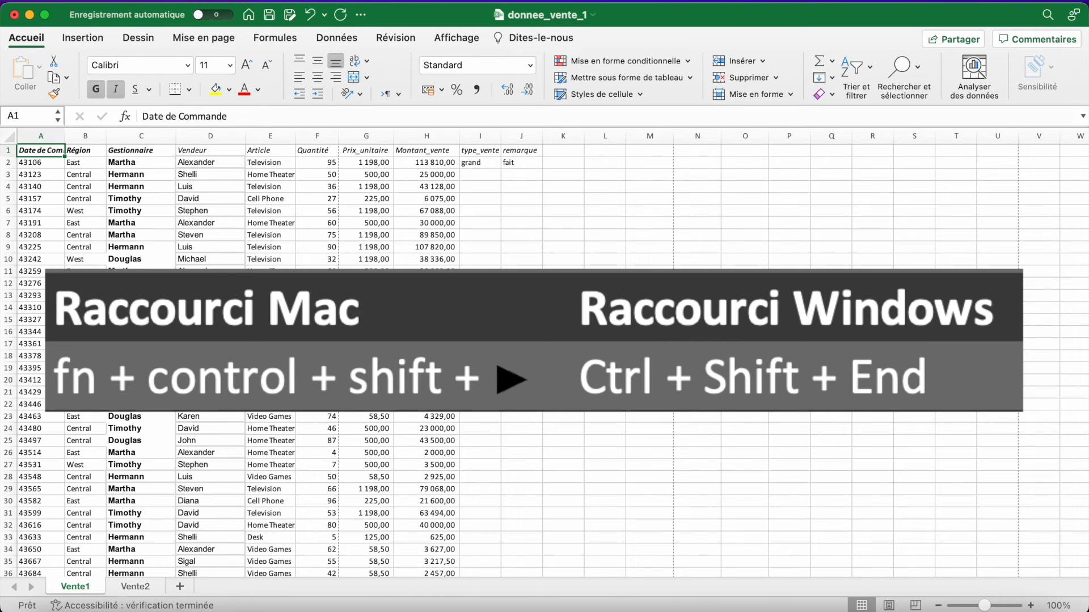
pyautogui.hotkey('ctrl', 'shift', 'End')
pyautogui.scroll(10, 490, 407)
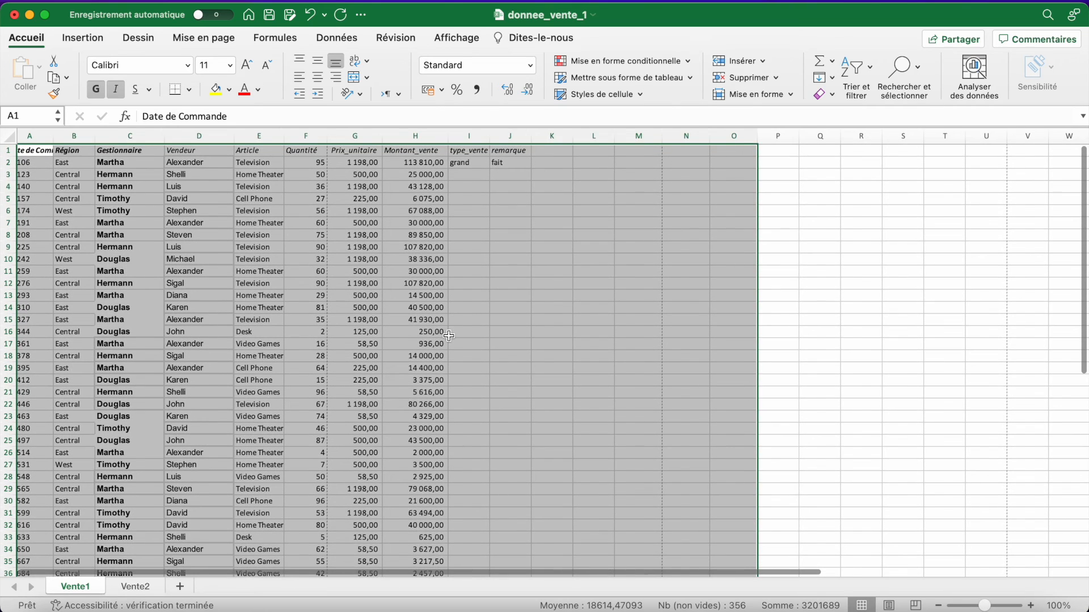
pyautogui.hscroll(-1, 448, 336)
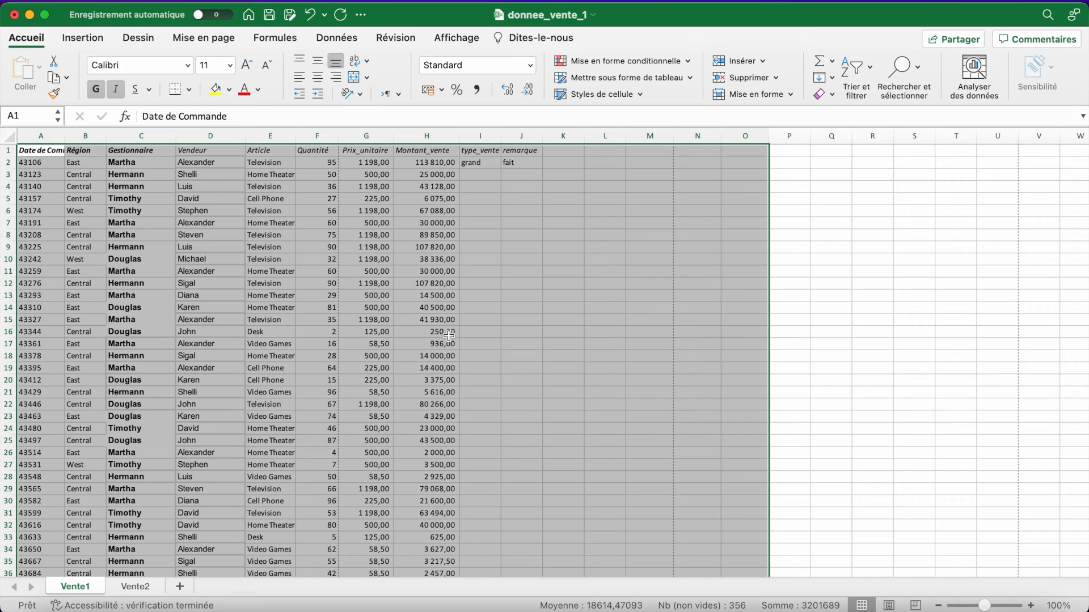
pyautogui.click(605, 356)
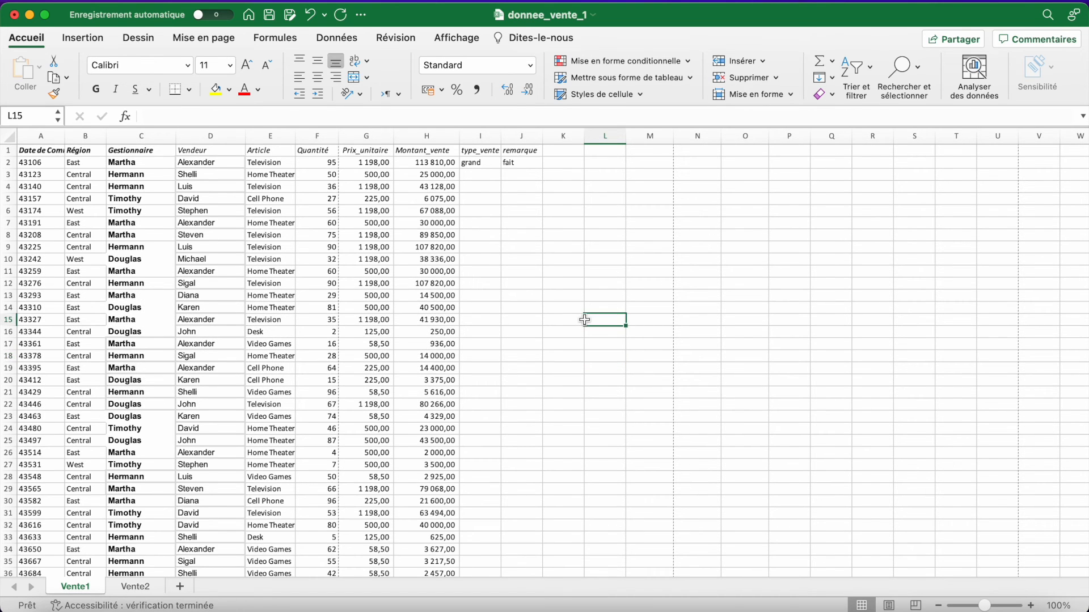
# - Try changing the Prix_unitaire value in cell G8 to 1199 by editing its existing content in place
pyautogui.click(367, 235)
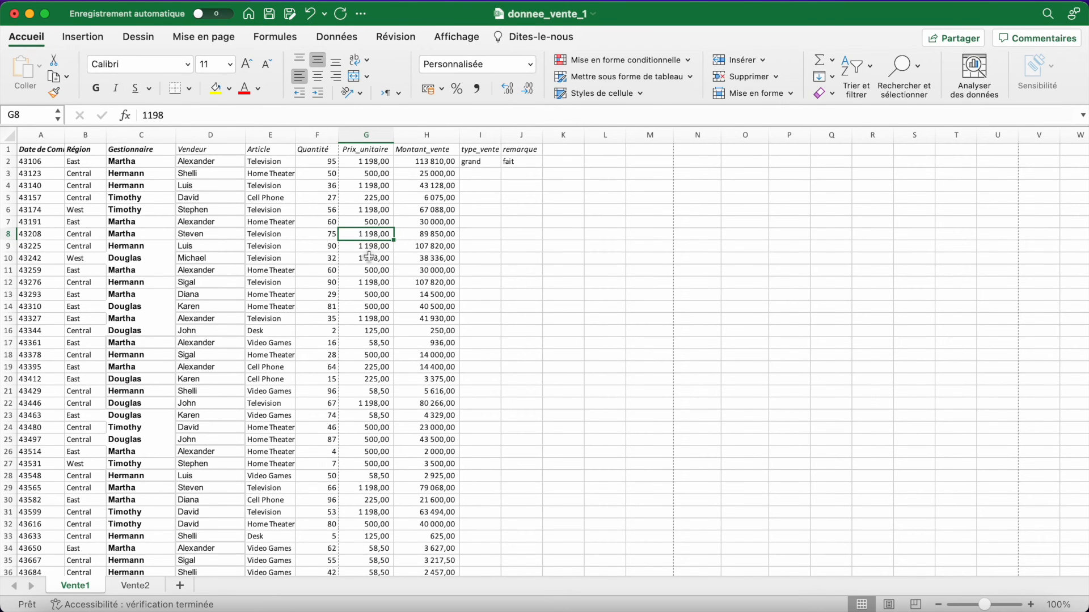
pyautogui.press('F2')
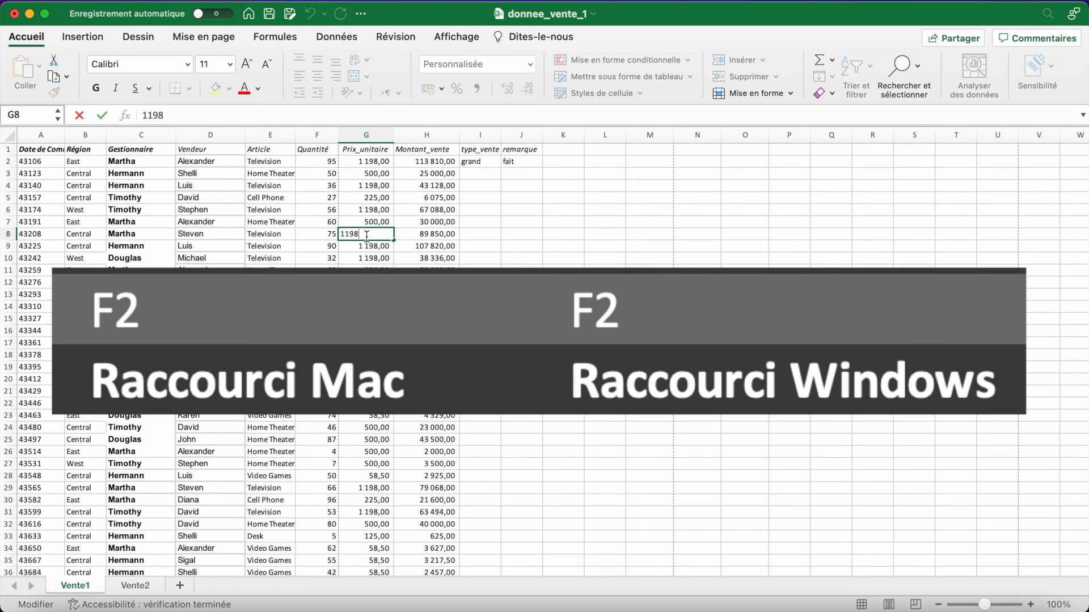
pyautogui.press('BackSpace')
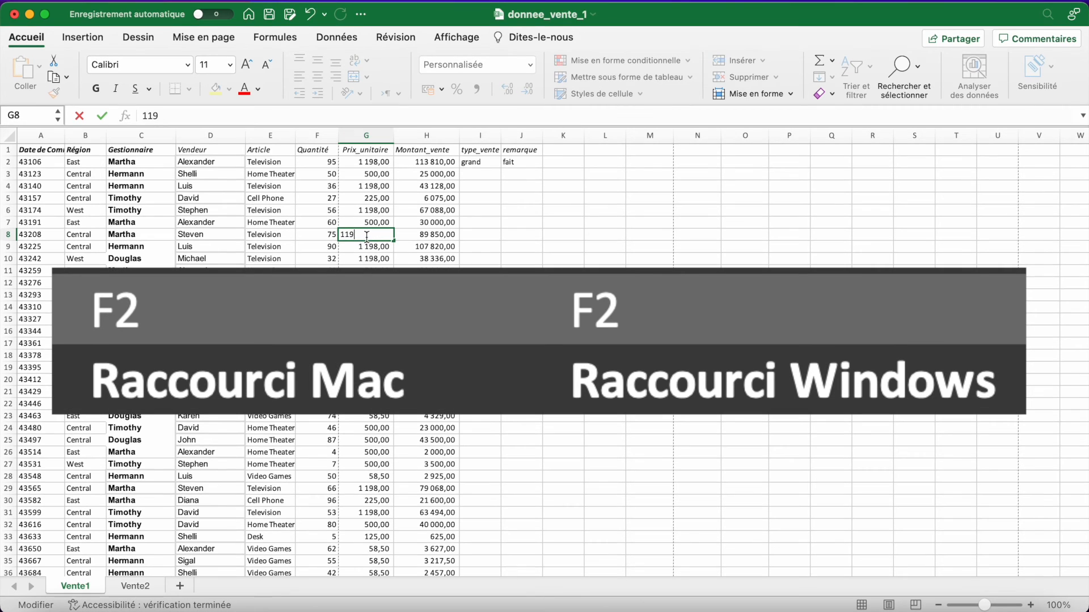
pyautogui.write('9')
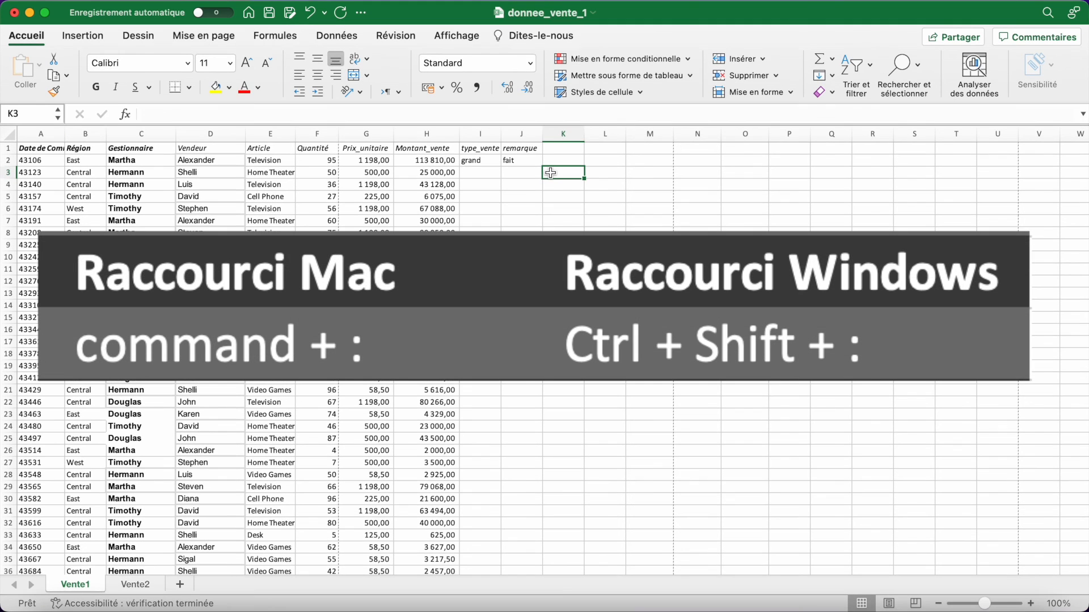
# - Insert the current time, 22:21, into cell K3
pyautogui.press('super+colon')
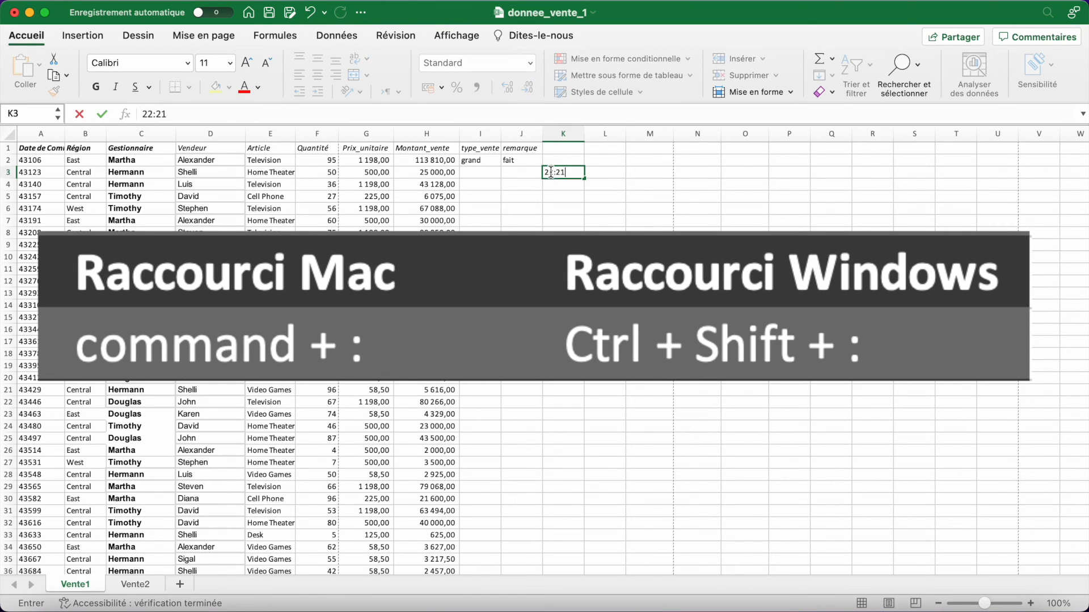
pyautogui.click(591, 219)
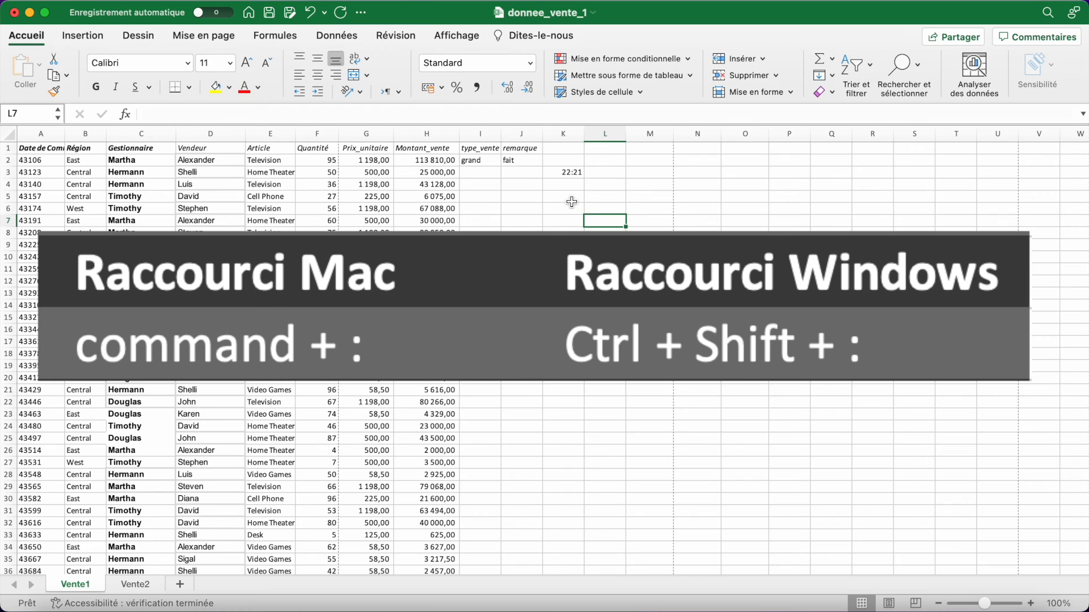
# - Insert the current date, 13/09/2022, into cell K7
pyautogui.click(574, 208)
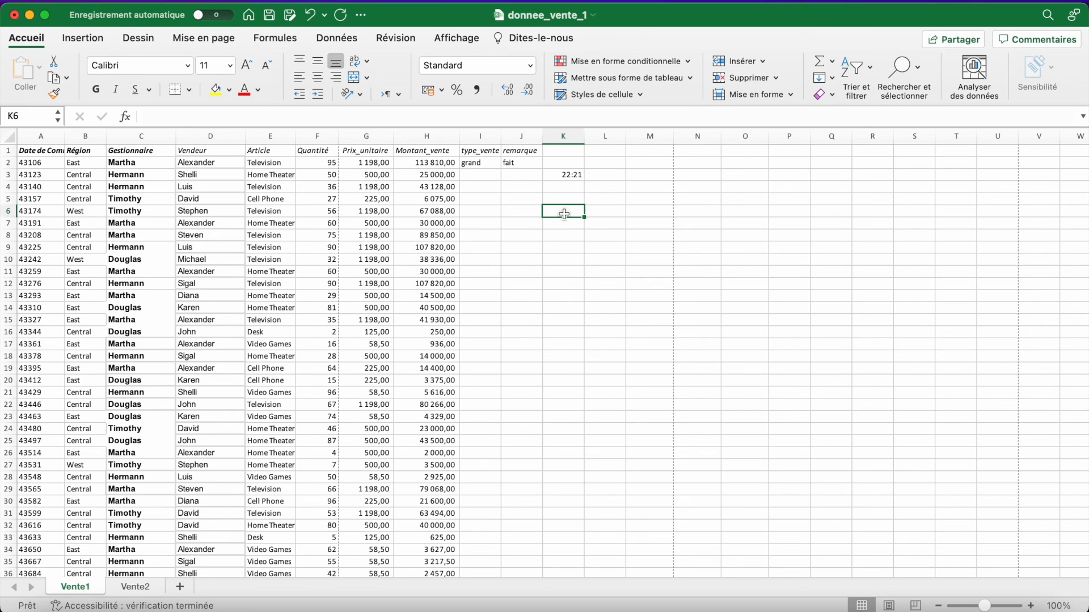
pyautogui.click(564, 250)
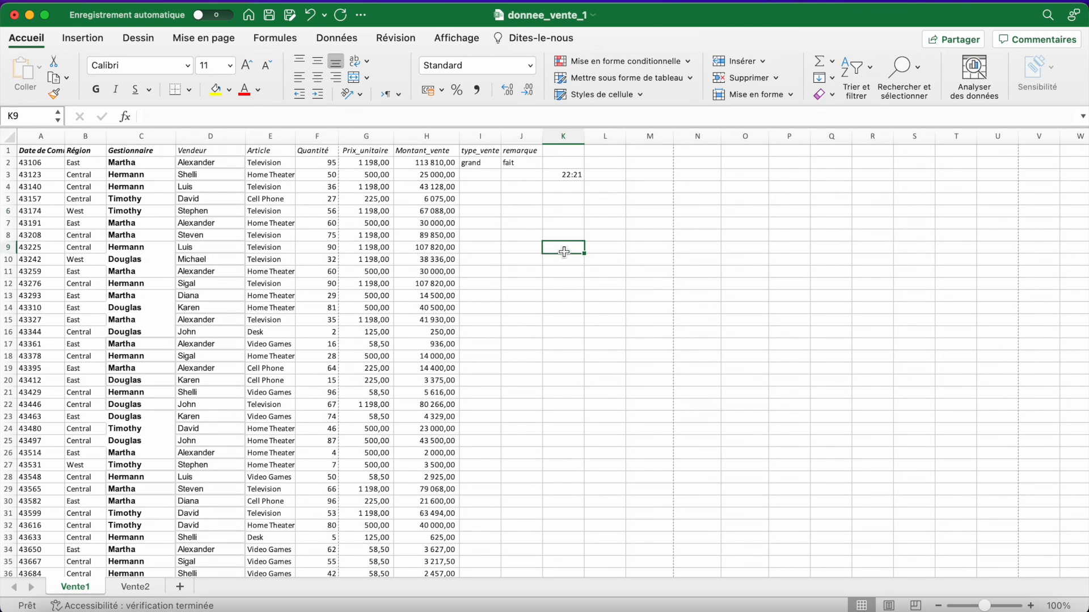
pyautogui.click(566, 226)
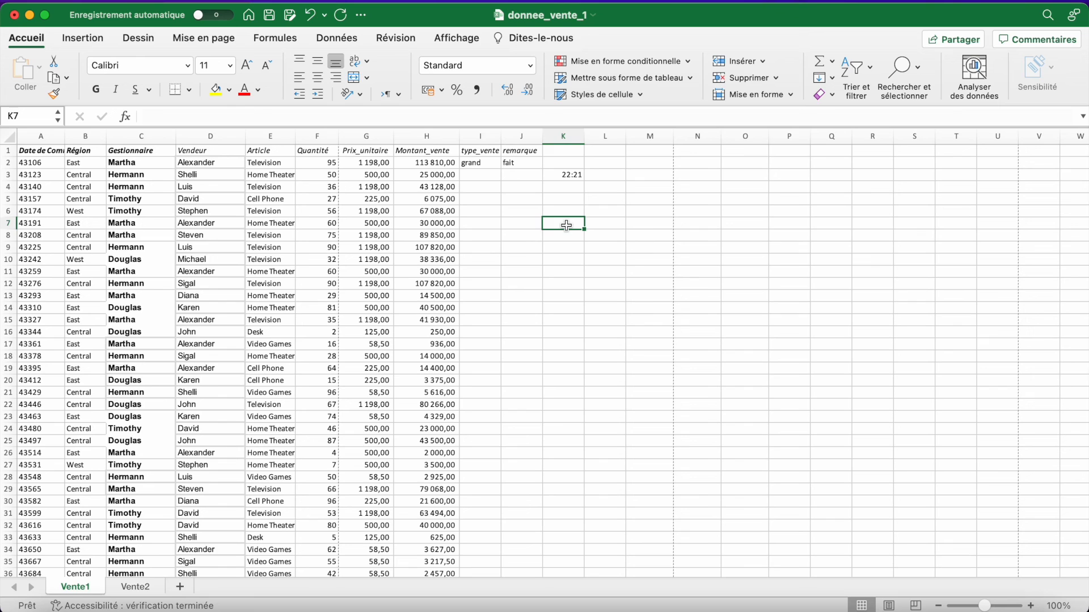
pyautogui.hotkey('ctrl', ';')
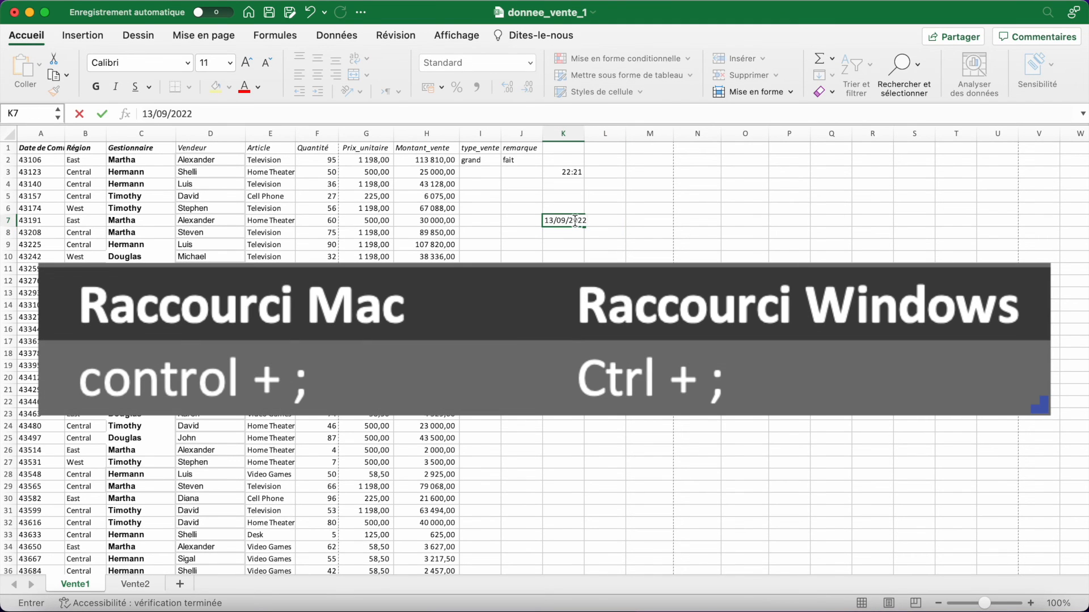
pyautogui.press('Return')
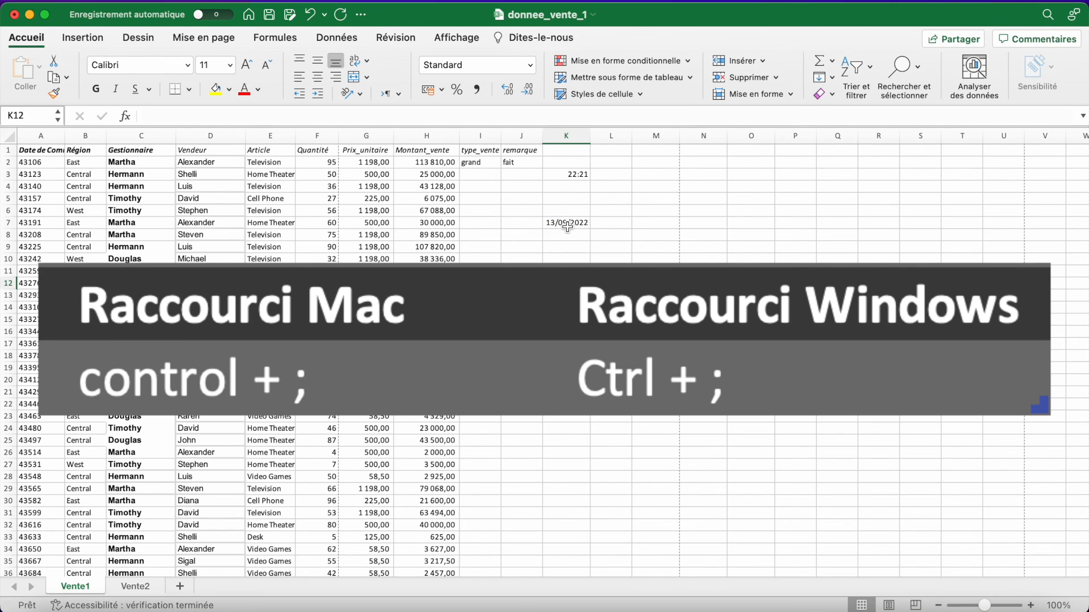